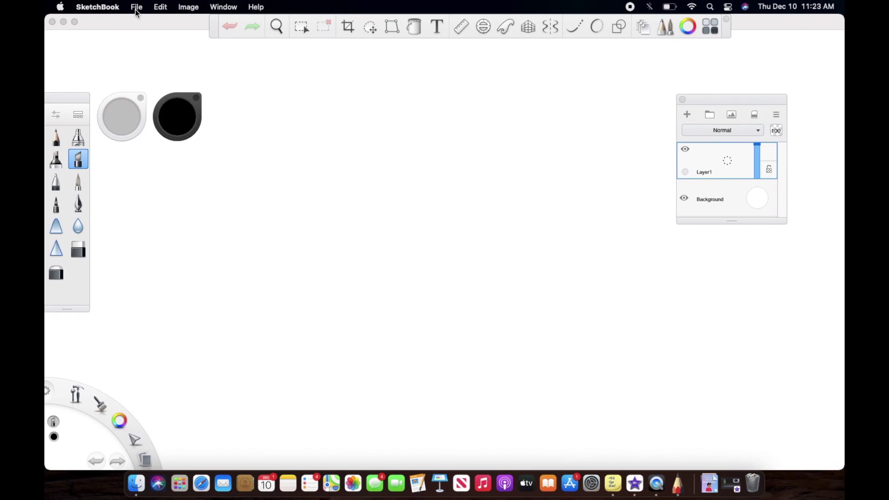
# - Create an empty HD (1280 x 720) FlipBook with a frame rate of 12 and 240 frames
pyautogui.click(137, 8)
pyautogui.moveTo(142, 37)
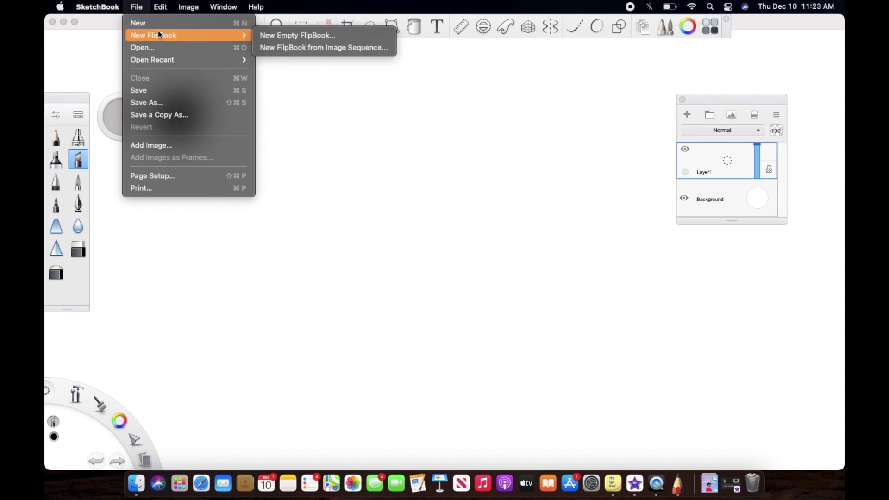
pyautogui.moveTo(239, 36)
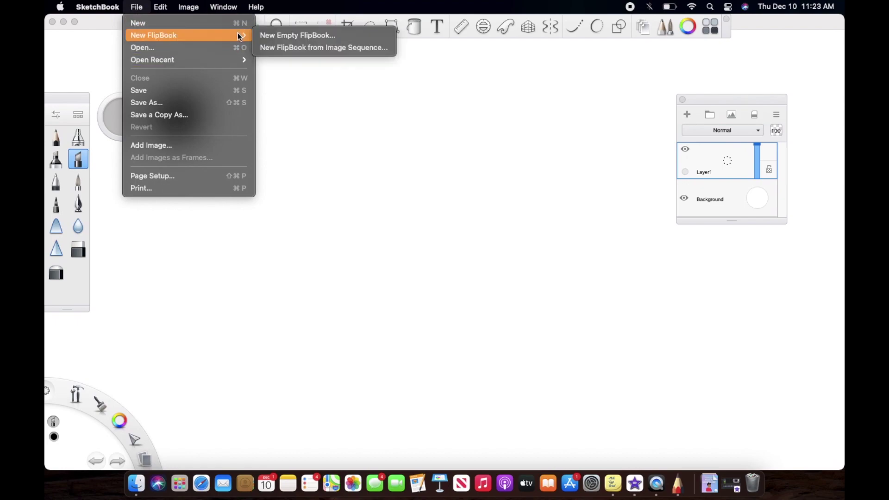
pyautogui.click(277, 34)
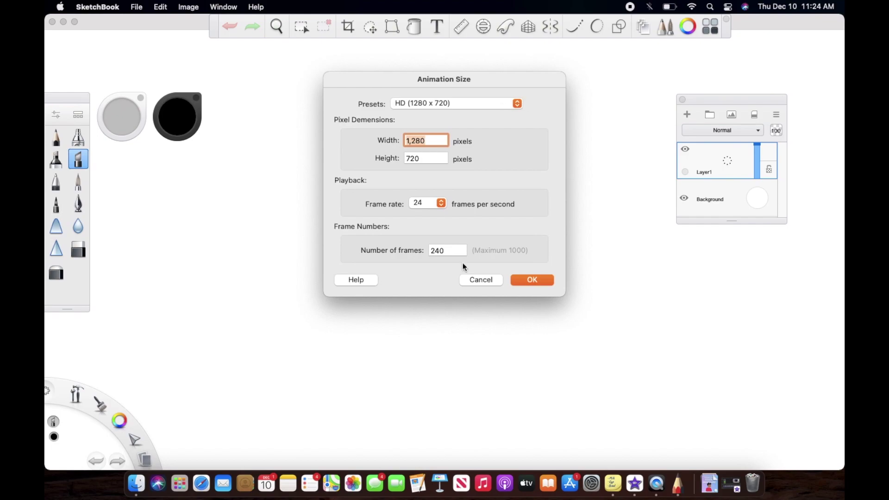
pyautogui.click(441, 203)
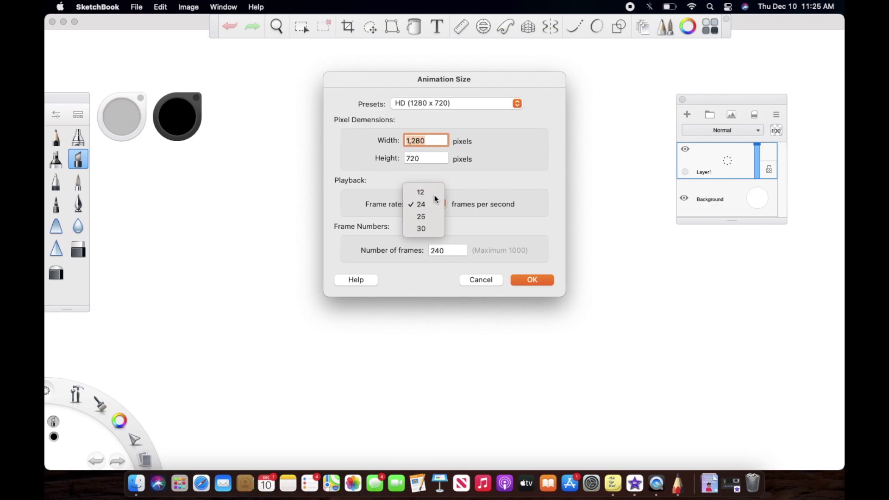
pyautogui.click(434, 196)
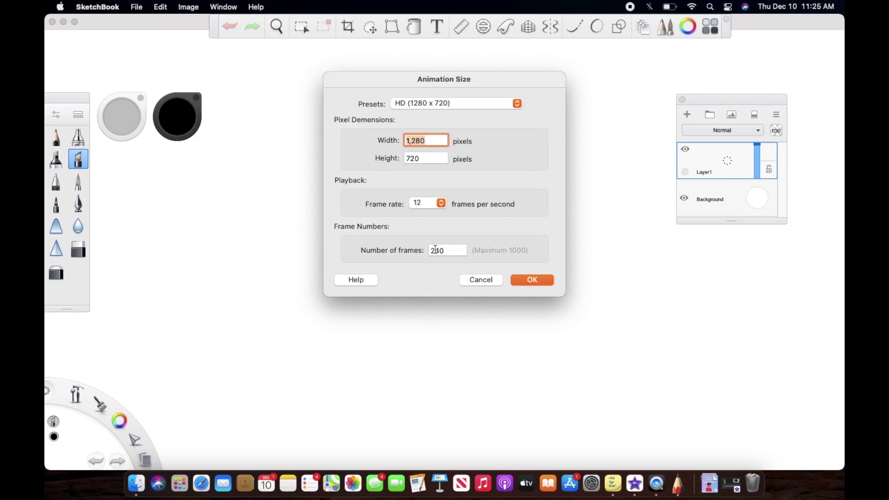
pyautogui.click(540, 280)
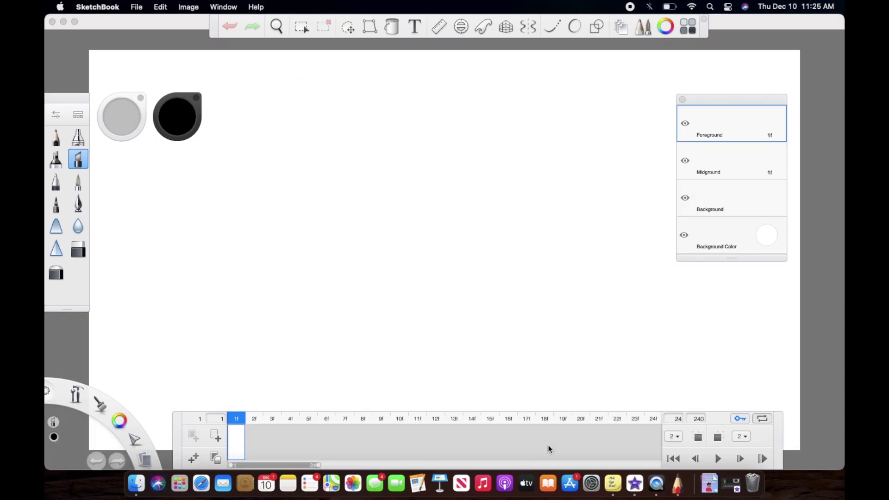
# - Move the animation timeline higher over the canvas and look at the count options for ghosting previous frames
pyautogui.moveTo(780, 433); pyautogui.dragTo(728, 343)
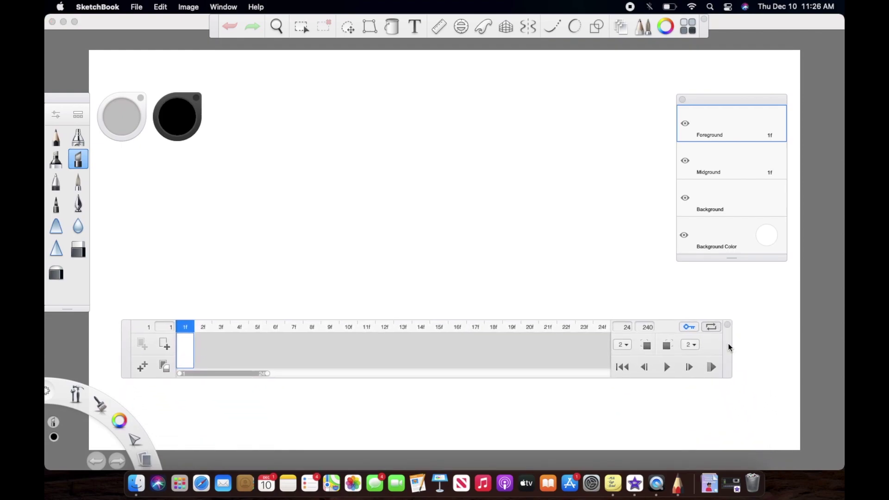
pyautogui.click(625, 345)
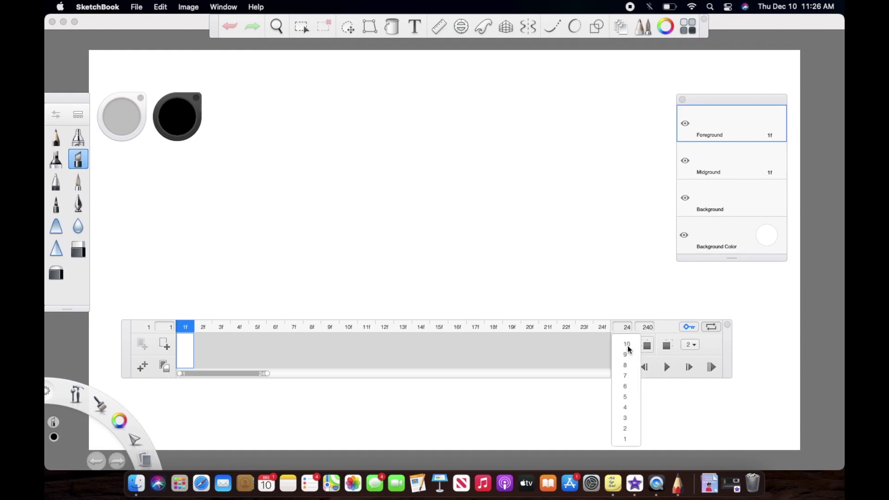
pyautogui.click(653, 358)
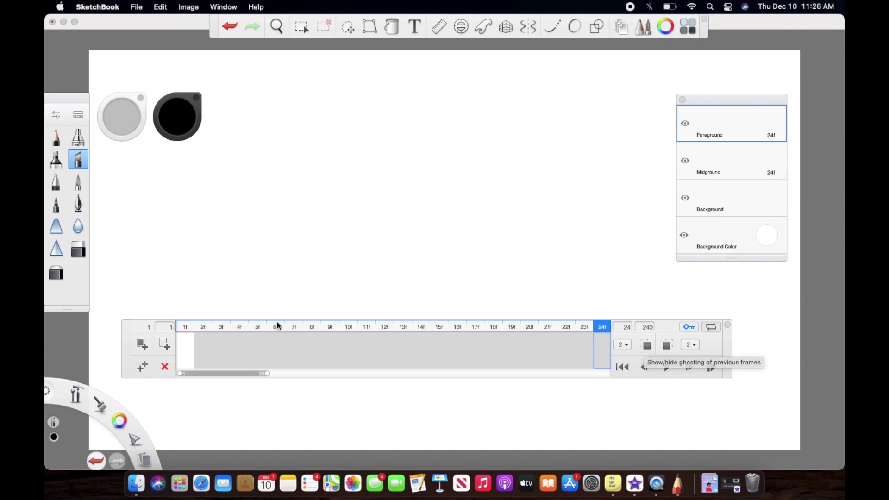
# - Draw a curvy line in frame 1 and another one beside it in a newly added frame 2
pyautogui.click(185, 348)
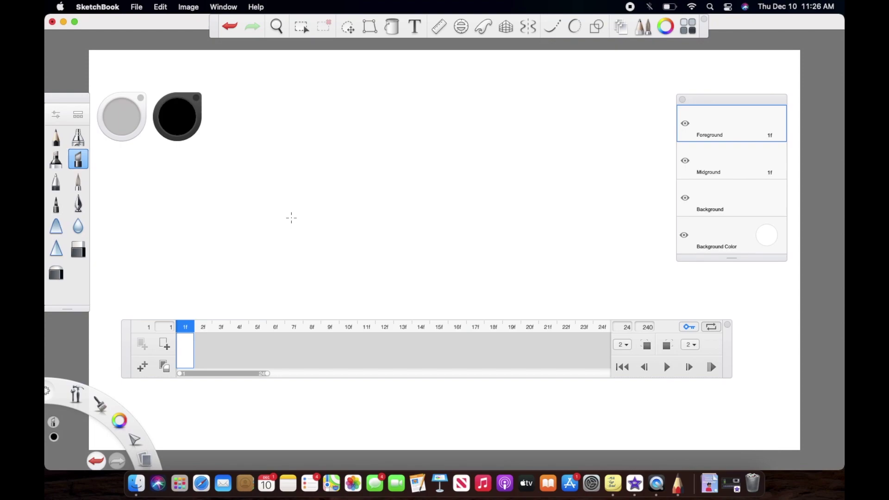
pyautogui.moveTo(376, 195); pyautogui.dragTo(423, 259)
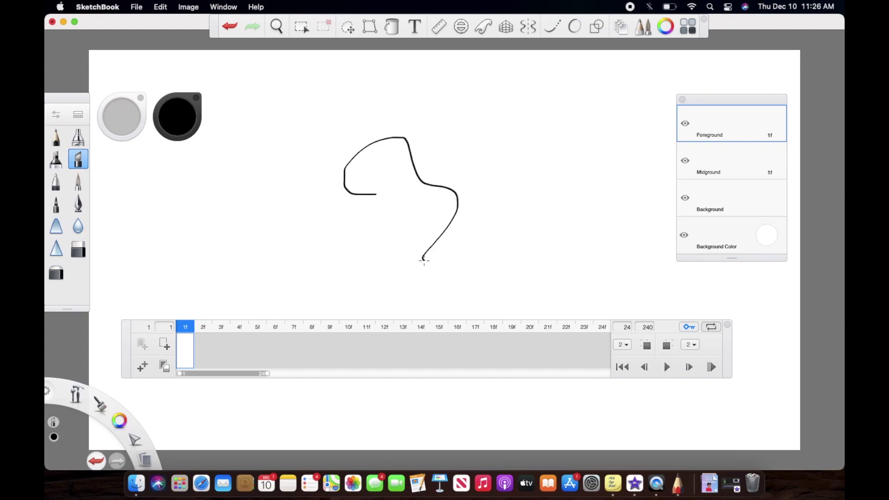
pyautogui.click(166, 347)
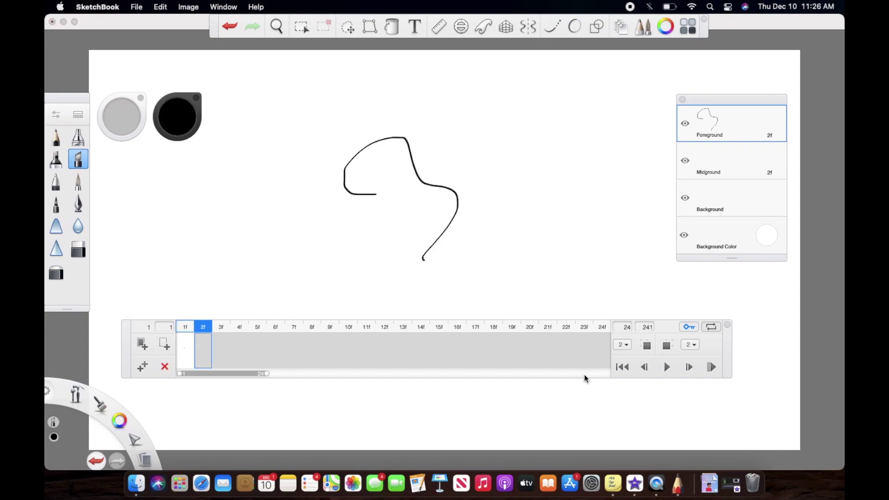
pyautogui.moveTo(448, 234)
pyautogui.mouseDown()
pyautogui.moveTo(448, 148)
pyautogui.moveTo(492, 140)
pyautogui.moveTo(533, 180)
pyautogui.moveTo(528, 260)
pyautogui.mouseUp()
# - Show the ghosting of previous frames on frame 2, look at its frame-count options and hide it again
pyautogui.click(646, 345)
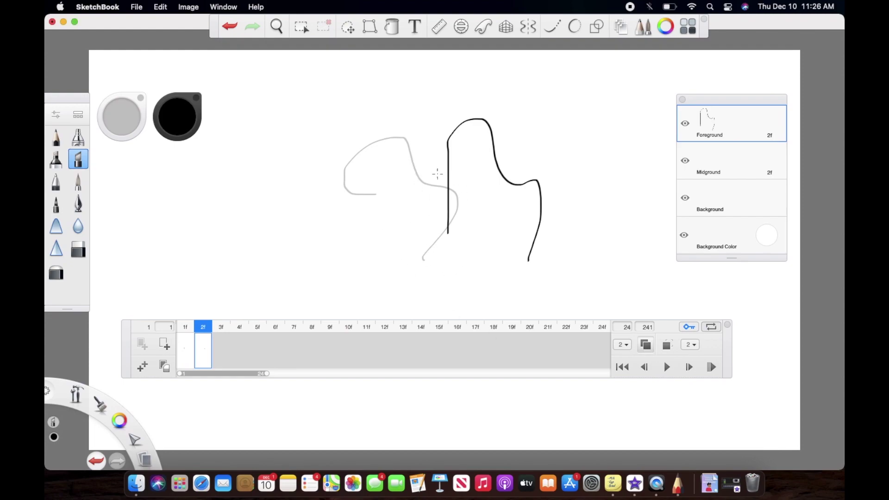
pyautogui.click(628, 346)
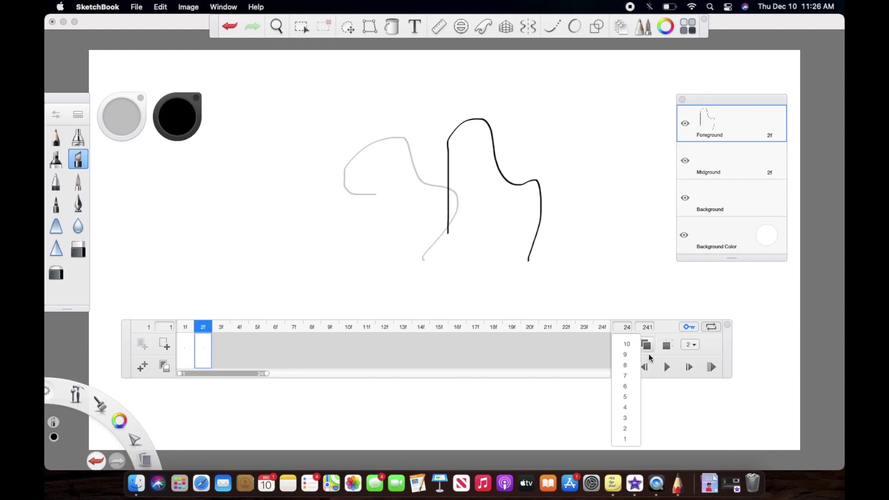
pyautogui.click(646, 345)
# - Turn on ghosting of next frames and draw another curvy line in a newly added frame 3
pyautogui.click(671, 349)
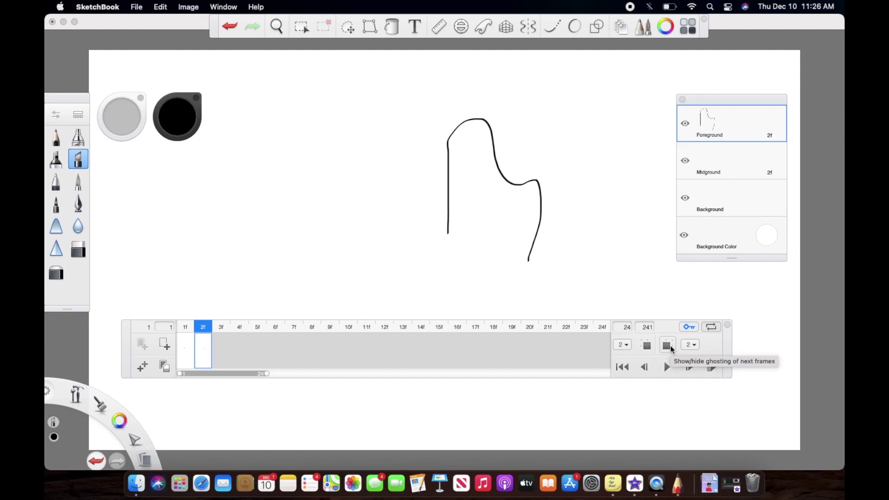
pyautogui.click(165, 344)
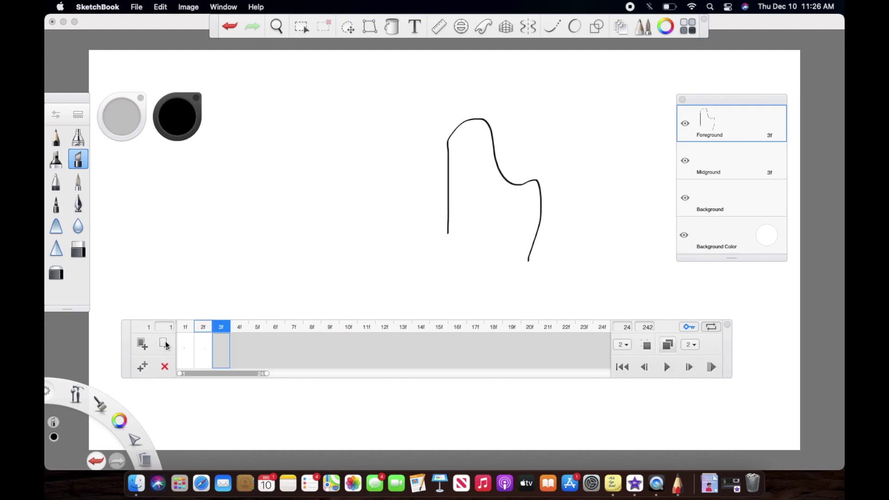
pyautogui.moveTo(531, 264)
pyautogui.mouseDown()
pyautogui.moveTo(557, 139)
pyautogui.moveTo(623, 162)
pyautogui.moveTo(603, 262)
pyautogui.mouseUp()
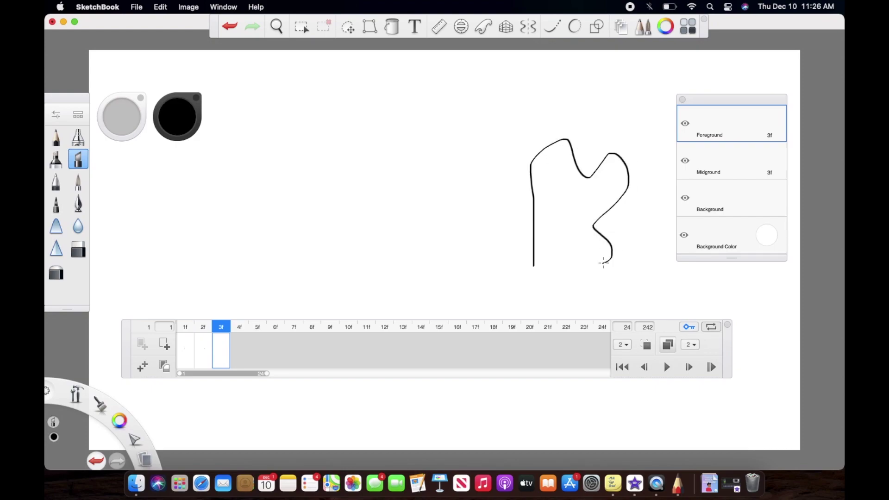
# - Return to frame 2 to examine the ghosted next frame and its frame-count options
pyautogui.click(206, 349)
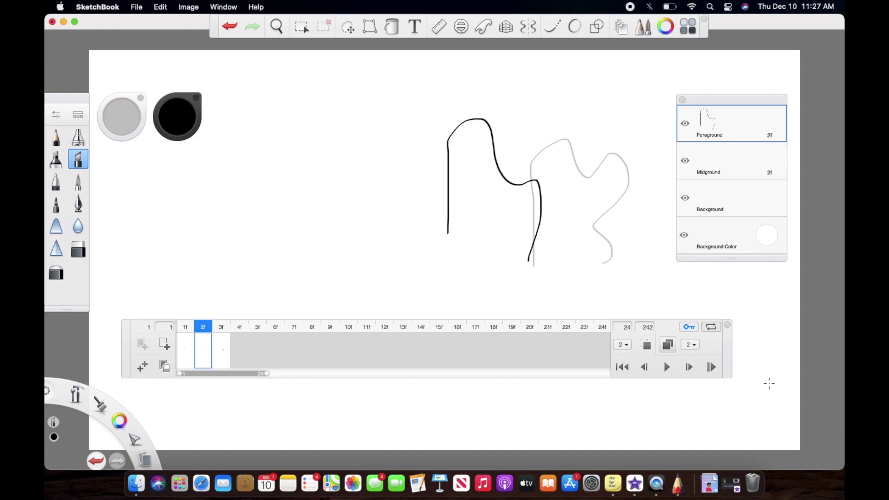
pyautogui.click(691, 345)
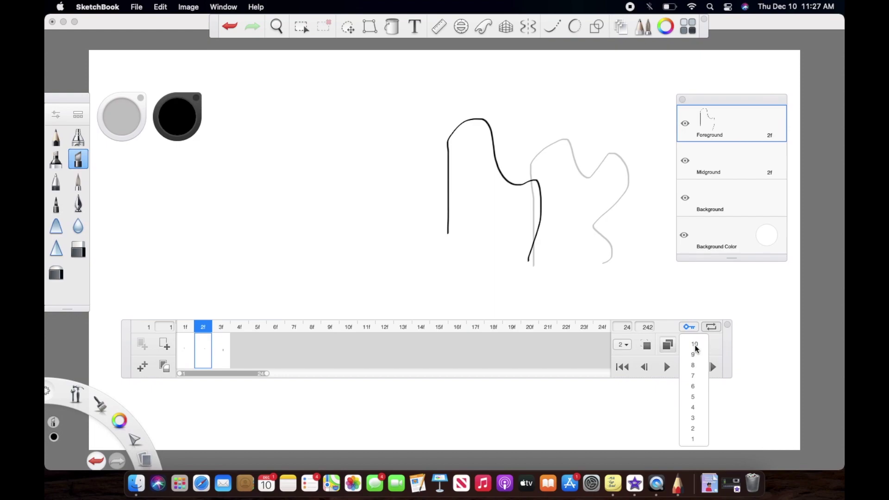
pyautogui.click(714, 354)
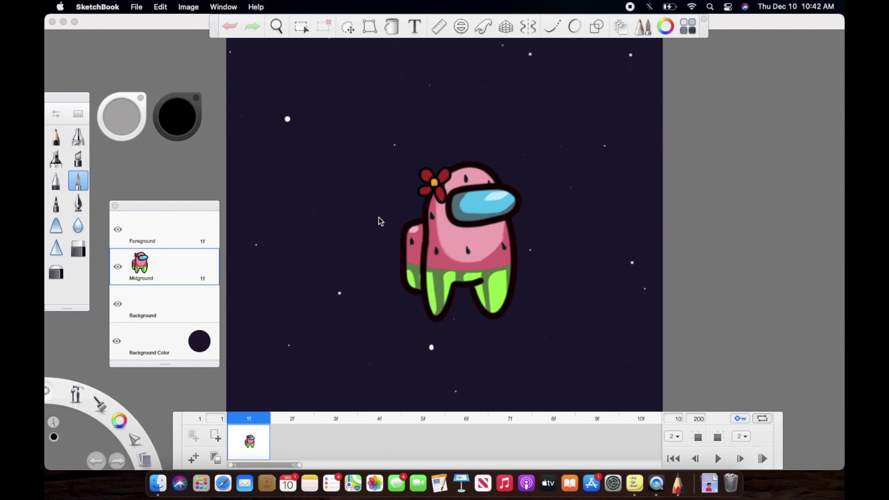
# - Bring the whole space canvas into view and move the layer panel to the opposite side of the canvas
pyautogui.scroll(-3, 380, 221)
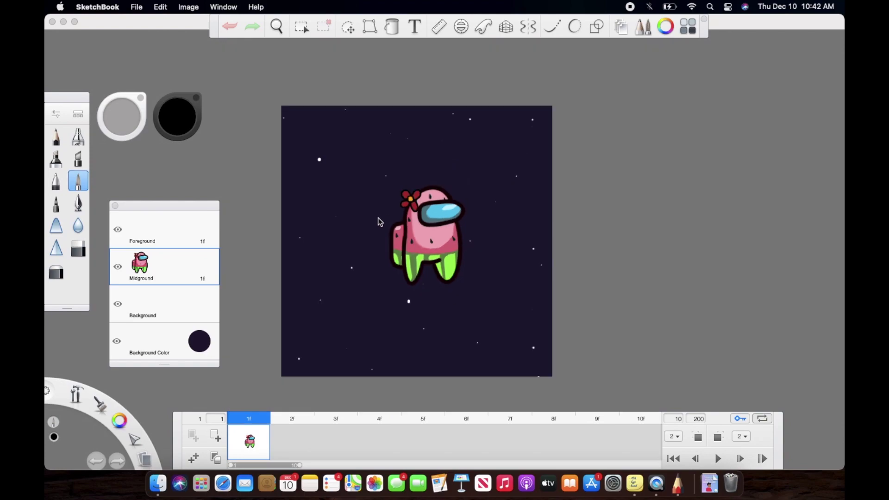
pyautogui.scroll(-2, 380, 221)
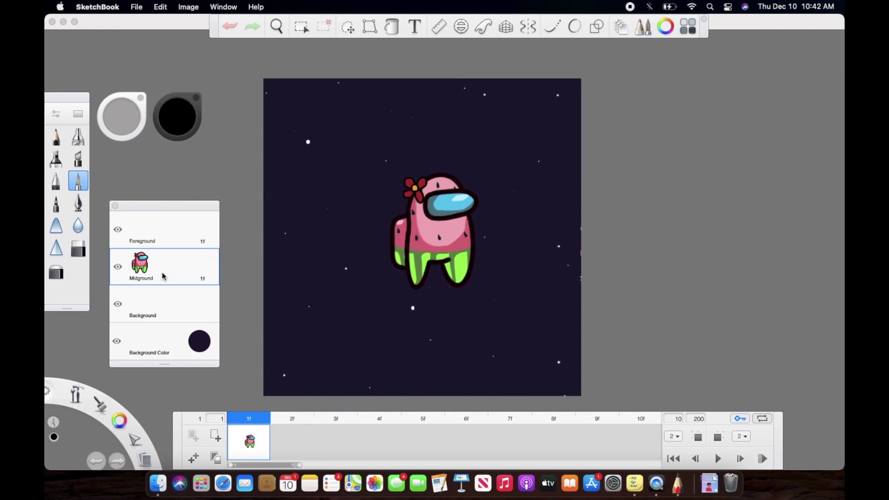
pyautogui.moveTo(169, 209); pyautogui.dragTo(737, 105)
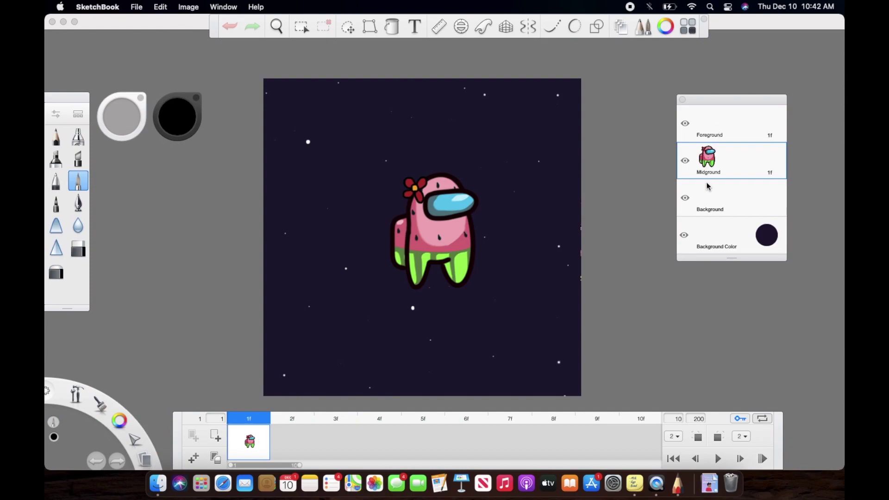
# - Toggle the visibility of the Background and Midground layers to examine what each one contains
pyautogui.click(704, 195)
pyautogui.click(685, 198)
pyautogui.click(685, 198)
pyautogui.click(685, 198)
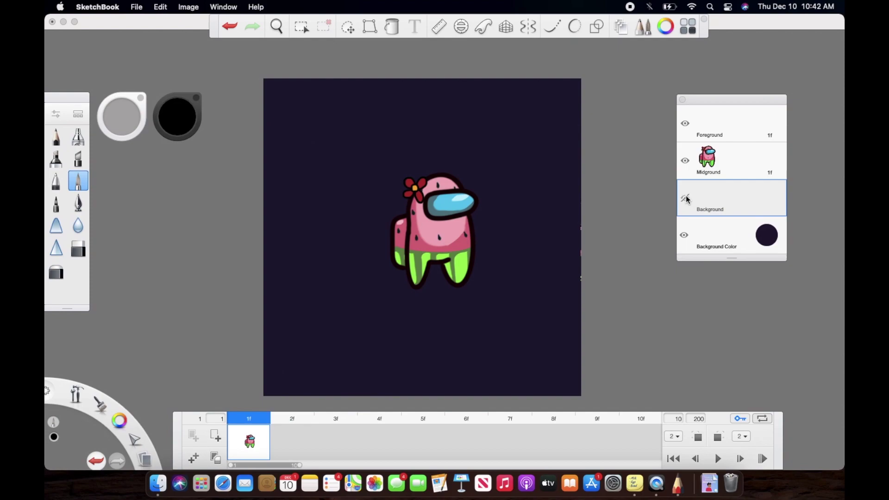
pyautogui.click(685, 198)
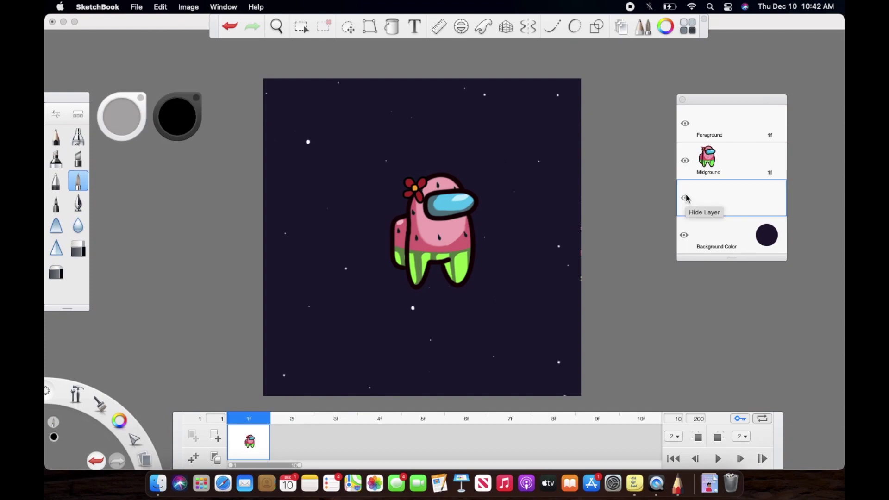
pyautogui.click(685, 199)
pyautogui.click(685, 198)
pyautogui.click(685, 161)
pyautogui.click(685, 162)
pyautogui.click(685, 162)
pyautogui.click(686, 162)
pyautogui.click(685, 198)
pyautogui.click(685, 198)
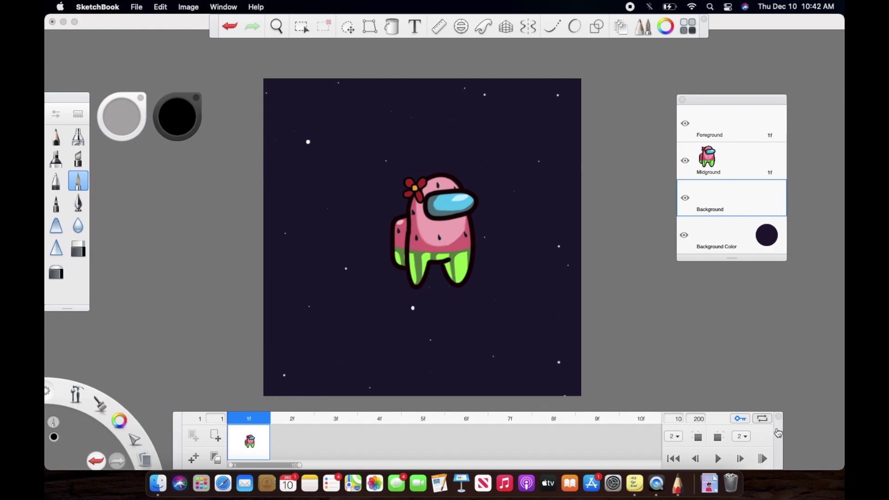
# - Raise the timeline slightly, and shrink the Midground character and move it to the left edge of the canvas
pyautogui.moveTo(778, 432); pyautogui.dragTo(780, 419)
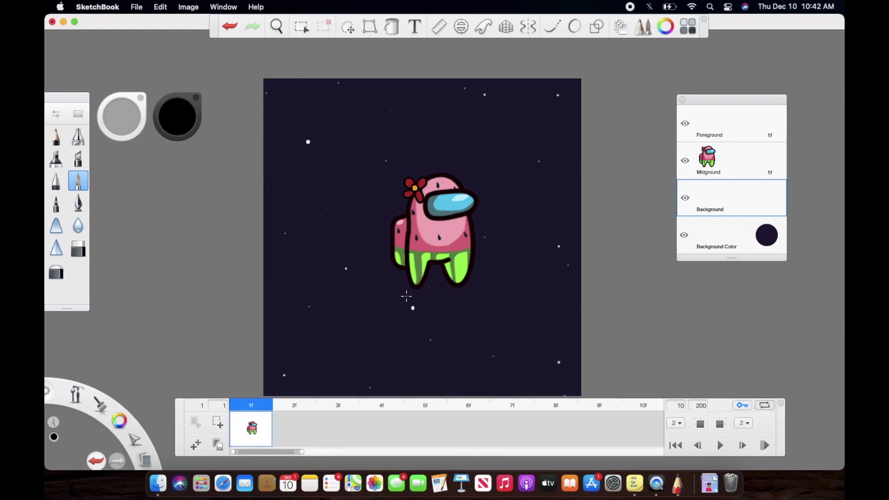
pyautogui.click(714, 166)
pyautogui.click(351, 30)
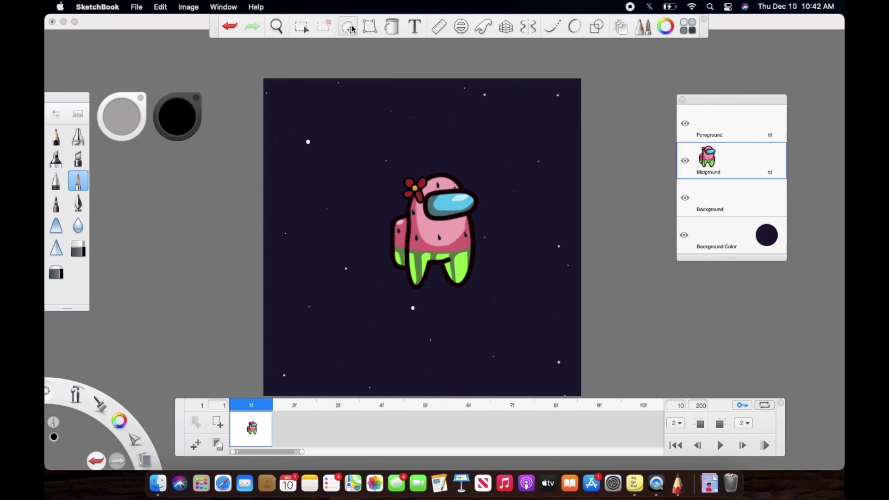
pyautogui.click(330, 50)
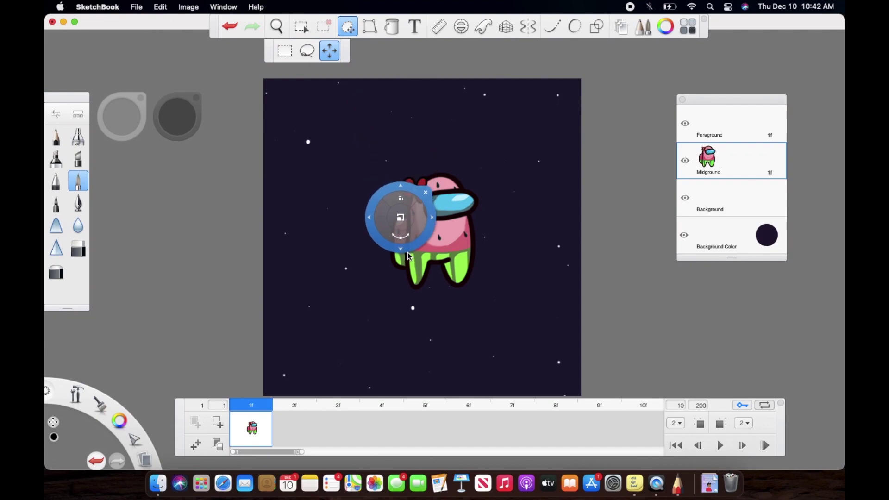
pyautogui.moveTo(374, 232); pyautogui.dragTo(286, 232)
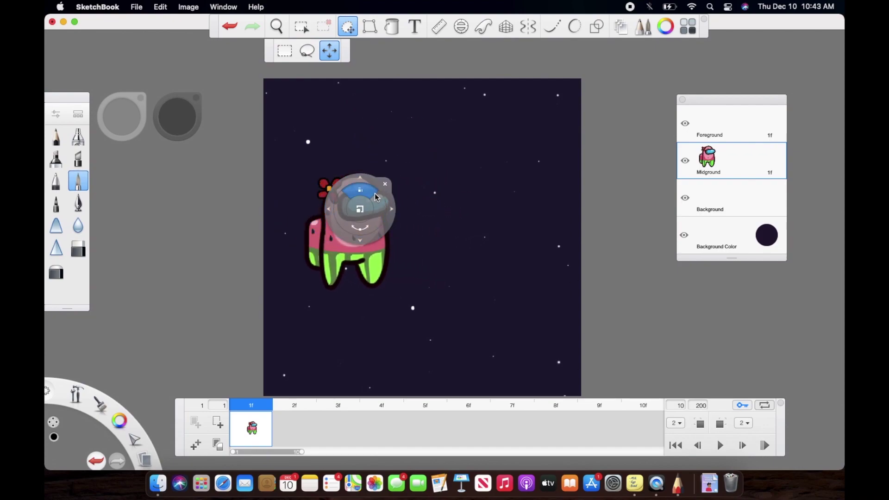
pyautogui.moveTo(361, 208); pyautogui.dragTo(265, 247)
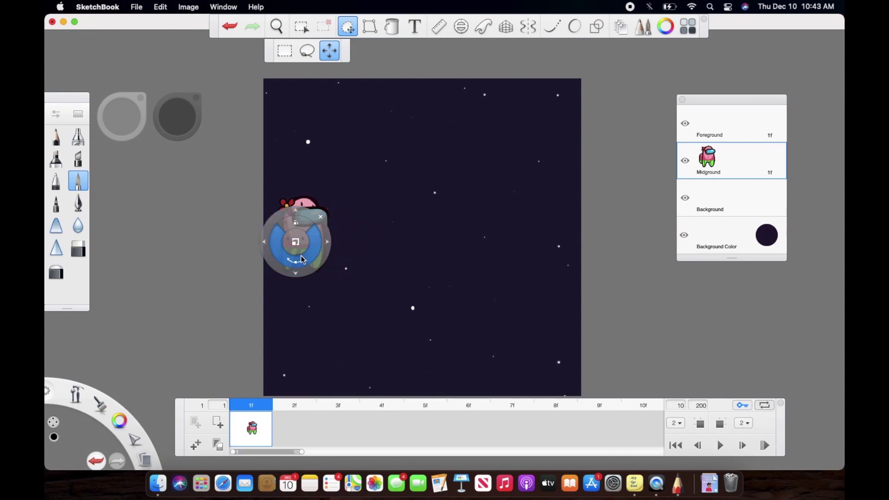
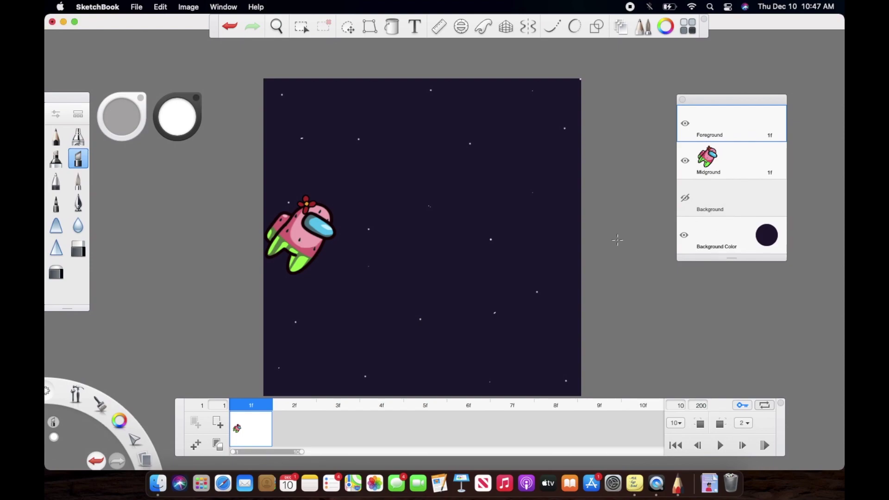
# - Reposition the character and the Foreground stars slightly for frame 2
pyautogui.click(349, 27)
pyautogui.moveTo(363, 244); pyautogui.dragTo(375, 246)
pyautogui.click(693, 111)
pyautogui.click(348, 27)
pyautogui.moveTo(416, 293); pyautogui.dragTo(405, 294)
pyautogui.click(693, 111)
# - Duplicate frame 2 as frame 3 and rotate the Midground character further clockwise while moving it slightly right
pyautogui.click(195, 445)
pyautogui.click(708, 162)
pyautogui.click(348, 26)
pyautogui.moveTo(434, 233); pyautogui.dragTo(443, 235)
pyautogui.moveTo(420, 244); pyautogui.dragTo(382, 280)
pyautogui.click(739, 138)
pyautogui.click(348, 27)
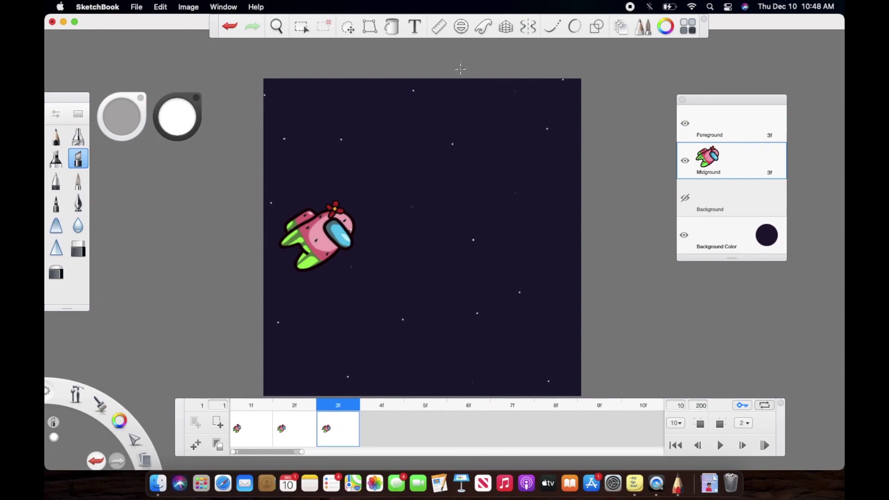
pyautogui.click(348, 27)
pyautogui.moveTo(494, 214); pyautogui.dragTo(482, 240)
# - Shift the Foreground stars slightly left in frame 3
pyautogui.click(731, 123)
pyautogui.click(348, 26)
pyautogui.moveTo(386, 231); pyautogui.dragTo(379, 230)
pyautogui.press('Escape')
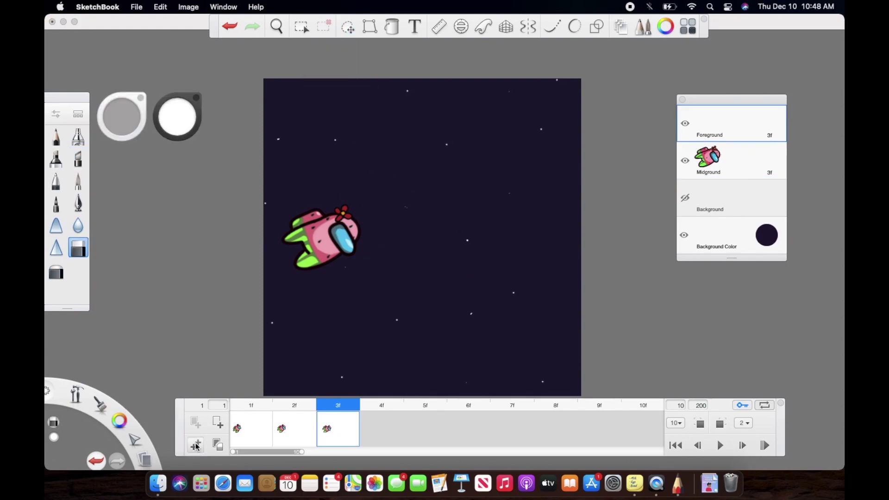
# - Duplicate frame 3 as frame 4 and rotate the Midground character a little more clockwise, moving it slightly right
pyautogui.click(195, 446)
pyautogui.click(708, 160)
pyautogui.click(348, 27)
pyautogui.moveTo(436, 264)
pyautogui.mouseDown()
pyautogui.moveTo(452, 257)
pyautogui.moveTo(429, 273)
pyautogui.mouseUp()
pyautogui.press('Escape')
# - Shift the Foreground stars slightly left in frame 4
pyautogui.click(731, 122)
pyautogui.click(349, 27)
pyautogui.moveTo(415, 238); pyautogui.dragTo(406, 239)
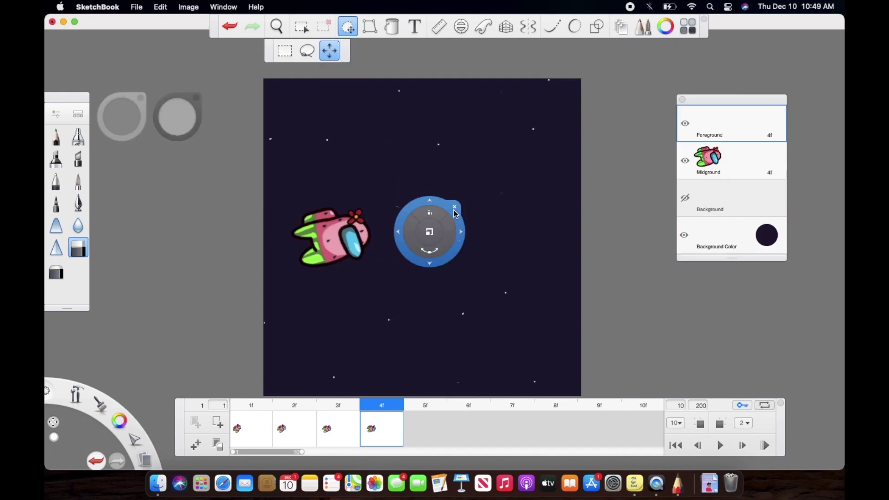
# - Duplicate frame 4 as frame 5 and rotate the Midground character slightly clockwise, moving it slightly right
pyautogui.click(454, 207)
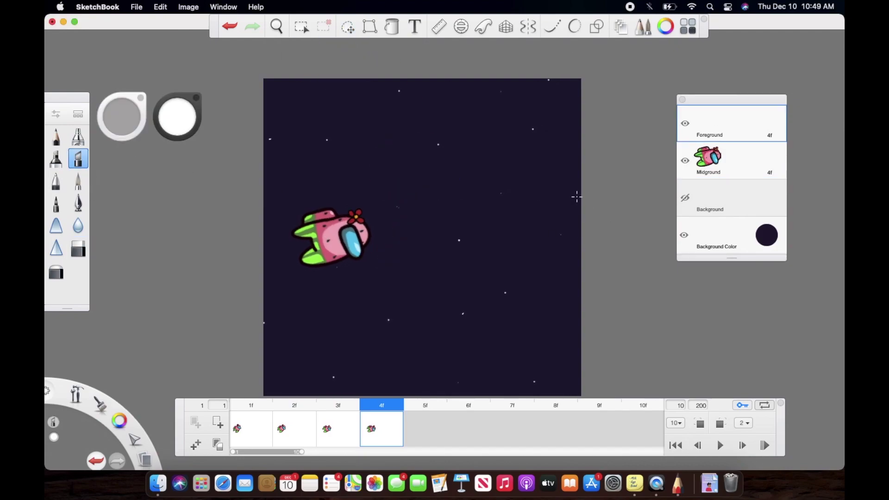
pyautogui.click(196, 445)
pyautogui.click(731, 160)
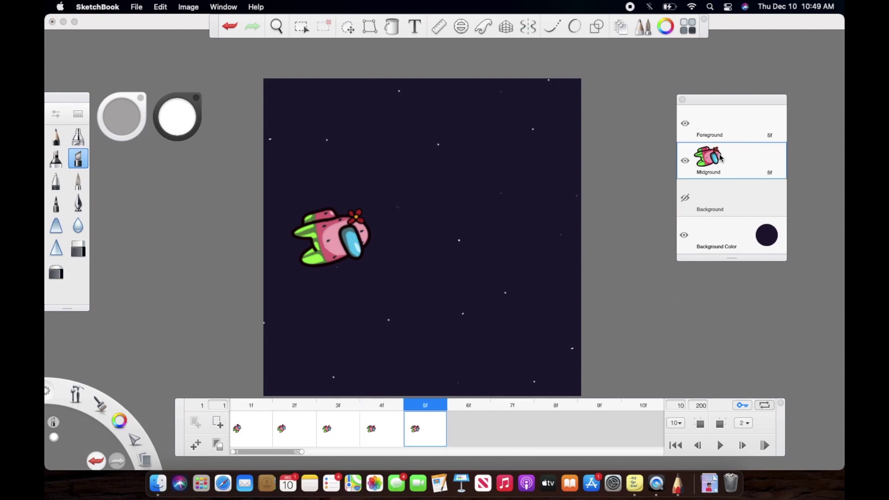
pyautogui.click(348, 27)
pyautogui.moveTo(433, 251); pyautogui.dragTo(444, 254)
pyautogui.click(449, 225)
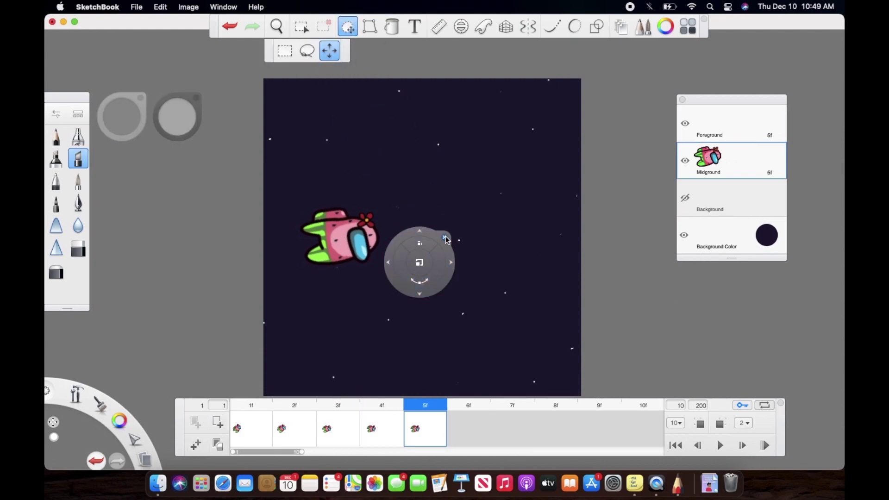
# - Play back the five-frame animation and return to frame 5
pyautogui.click(719, 445)
pyautogui.click(718, 445)
pyautogui.click(435, 427)
# - Duplicate frame 5 as frame 6 and rotate the Midground character further clockwise, moving it slightly right
pyautogui.click(216, 444)
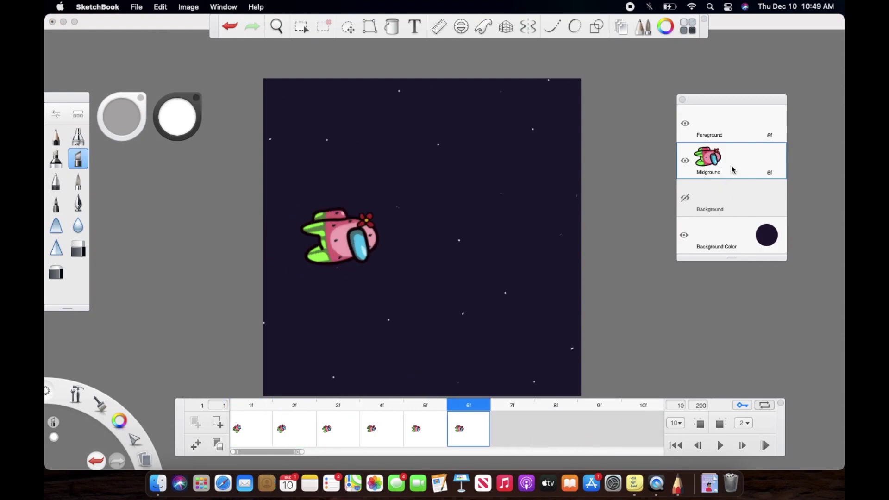
pyautogui.click(348, 27)
pyautogui.moveTo(445, 214); pyautogui.dragTo(421, 252)
# - Shift the Foreground stars slightly left in frame 6
pyautogui.click(730, 142)
pyautogui.click(348, 27)
pyautogui.click(734, 192)
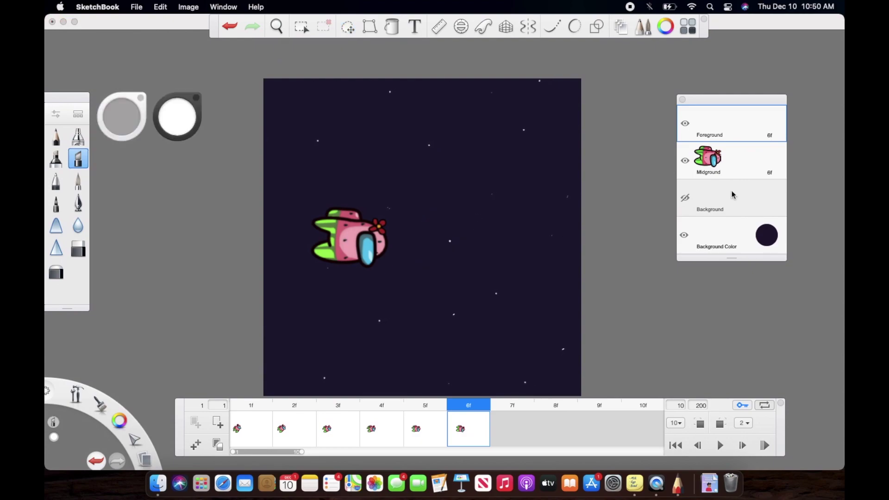
# - Duplicate frame 6 as frame 7 and shift the Foreground stars left
pyautogui.click(196, 445)
pyautogui.click(348, 27)
pyautogui.moveTo(459, 262); pyautogui.dragTo(419, 268)
pyautogui.click(478, 238)
# - Move the Midground character slightly right in frame 7 and rotate it further clockwise
pyautogui.click(718, 169)
pyautogui.click(350, 31)
pyautogui.moveTo(468, 244); pyautogui.dragTo(486, 245)
pyautogui.moveTo(475, 240); pyautogui.dragTo(473, 258)
pyautogui.click(480, 232)
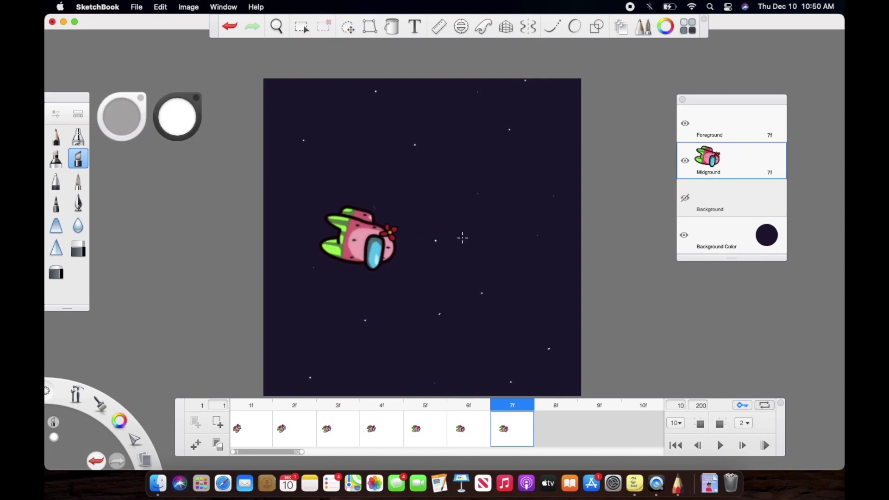
# - Duplicate frame 7 as frame 8 and shift the Foreground stars left
pyautogui.click(196, 445)
pyautogui.click(348, 27)
pyautogui.moveTo(362, 200); pyautogui.dragTo(348, 200)
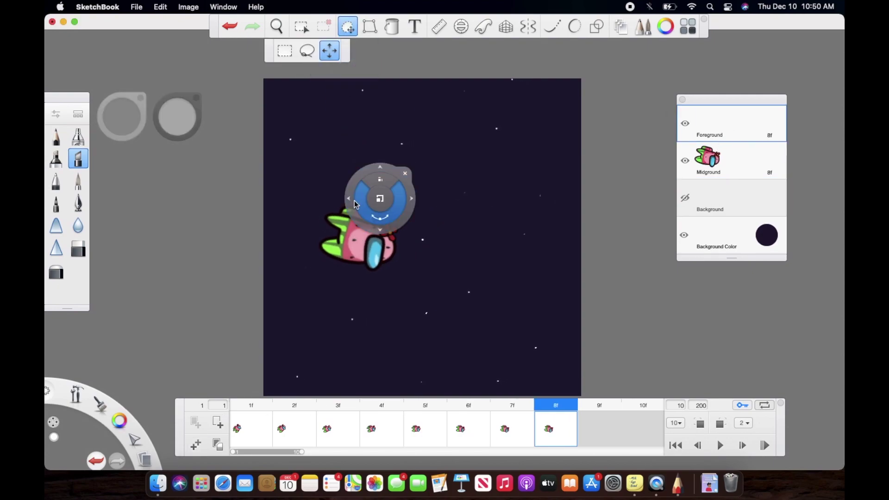
pyautogui.click(186, 148)
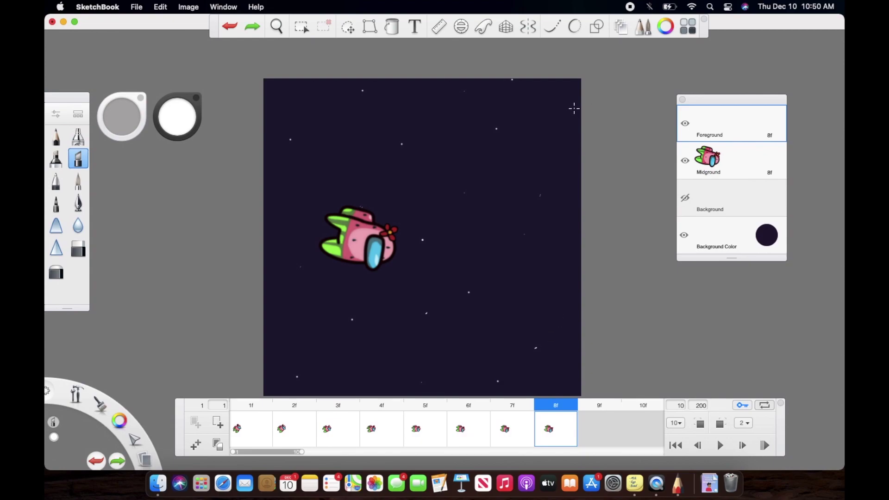
# - Rotate the Midground character slightly clockwise in frame 8, moving it a little right
pyautogui.click(349, 27)
pyautogui.moveTo(437, 244); pyautogui.dragTo(444, 248)
pyautogui.click(446, 182)
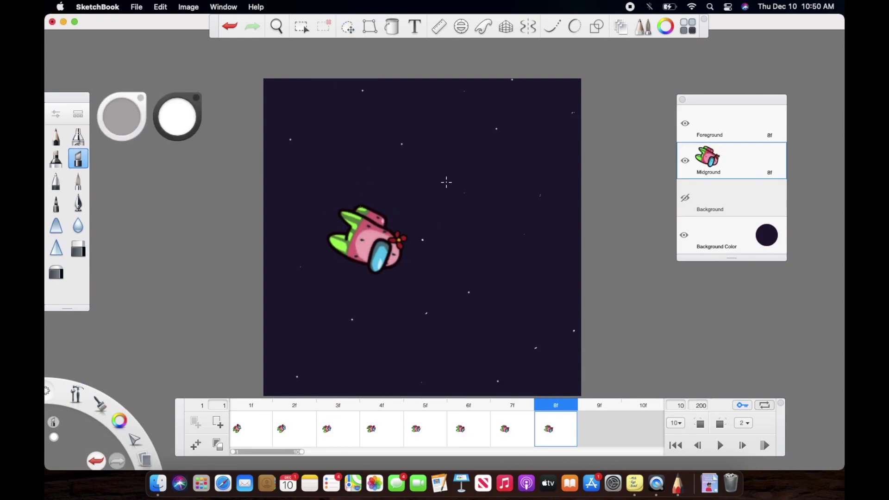
# - Duplicate frame 8 as frame 9 and shift the Foreground stars left
pyautogui.click(196, 446)
pyautogui.click(348, 27)
pyautogui.moveTo(430, 232); pyautogui.dragTo(409, 230)
# - Rotate the Midground character further clockwise in frame 9, moving it slightly right
pyautogui.click(713, 165)
pyautogui.click(348, 26)
pyautogui.moveTo(470, 238); pyautogui.dragTo(454, 257)
pyautogui.click(463, 225)
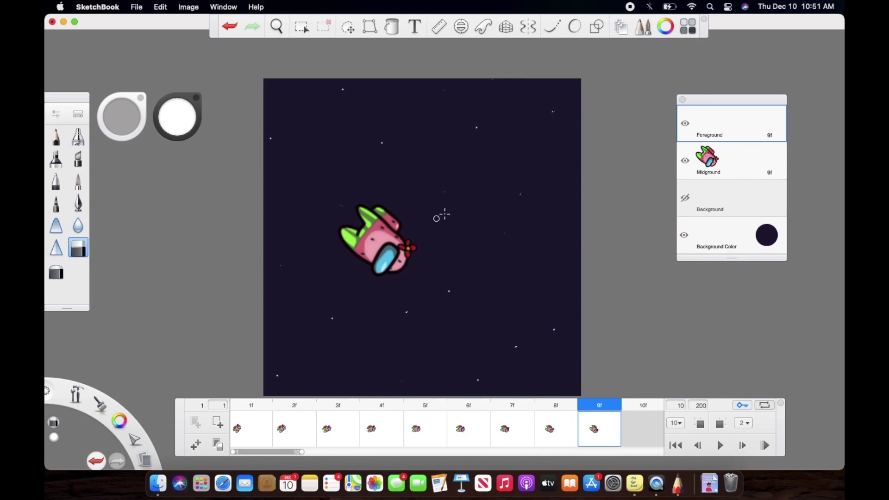
# - Duplicate frame 9 as frame 10 and shift the Foreground stars left
pyautogui.click(196, 446)
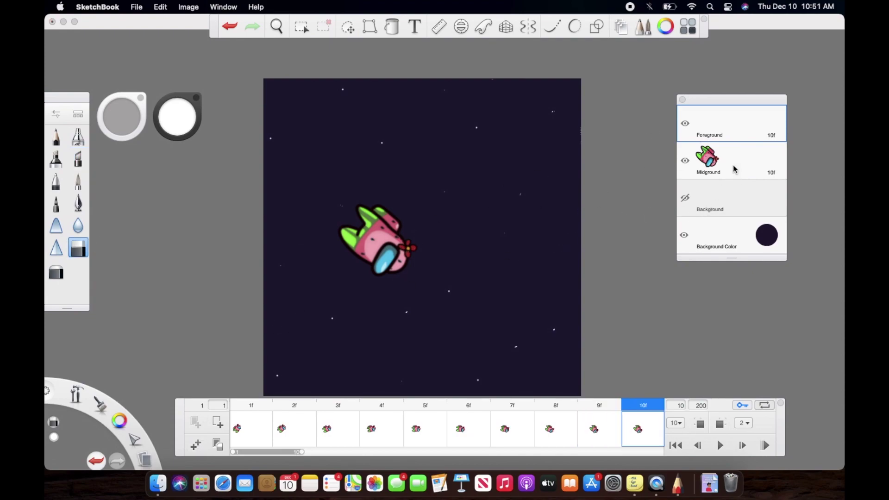
pyautogui.press('v')
pyautogui.click(63, 175)
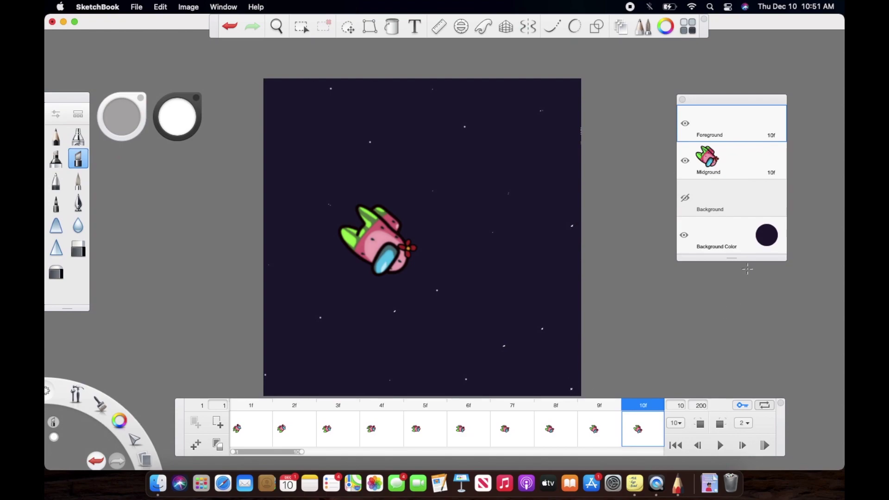
# - Rotate the Midground character further clockwise in frame 10, moving it slightly right
pyautogui.click(348, 26)
pyautogui.moveTo(448, 244)
pyautogui.mouseDown()
pyautogui.moveTo(459, 245)
pyautogui.moveTo(439, 248)
pyautogui.mouseUp()
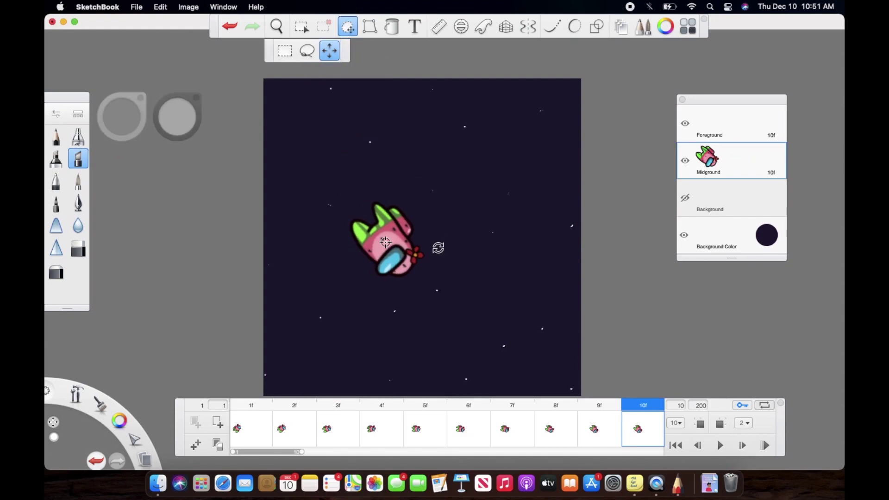
pyautogui.press('Escape')
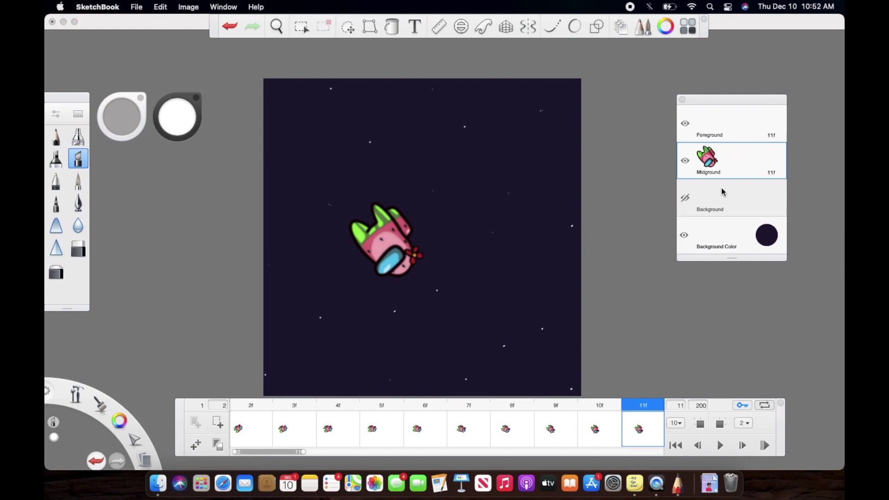
# - In frame 11, shift the Foreground stars left and rotate the Midground character further clockwise
pyautogui.click(348, 26)
pyautogui.moveTo(405, 280); pyautogui.dragTo(393, 278)
pyautogui.click(722, 170)
pyautogui.press('v')
pyautogui.moveTo(506, 258); pyautogui.dragTo(480, 270)
pyautogui.press('Return')
# - Nudge the Foreground stars further left and readjust the Midground character in frame 11, comparing it with frame 10
pyautogui.click(746, 132)
pyautogui.press('v')
pyautogui.press('Return')
pyautogui.click(728, 167)
pyautogui.press('v')
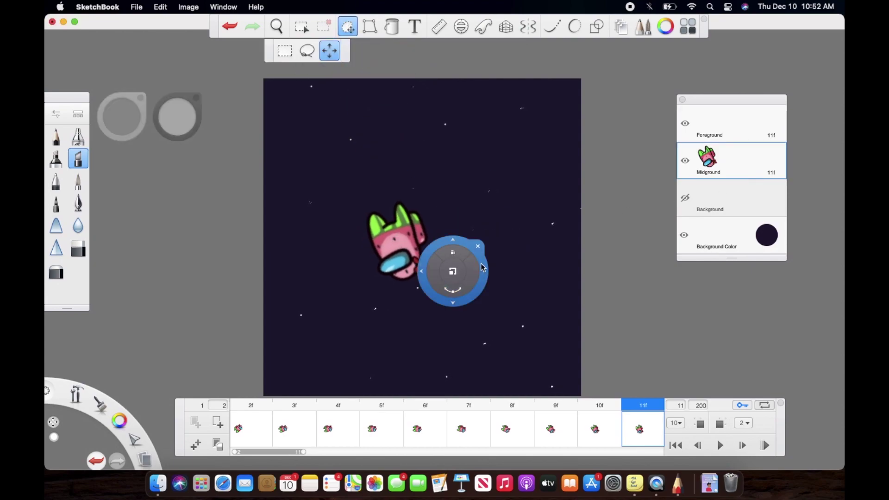
pyautogui.press('Return')
pyautogui.click(600, 429)
pyautogui.click(638, 430)
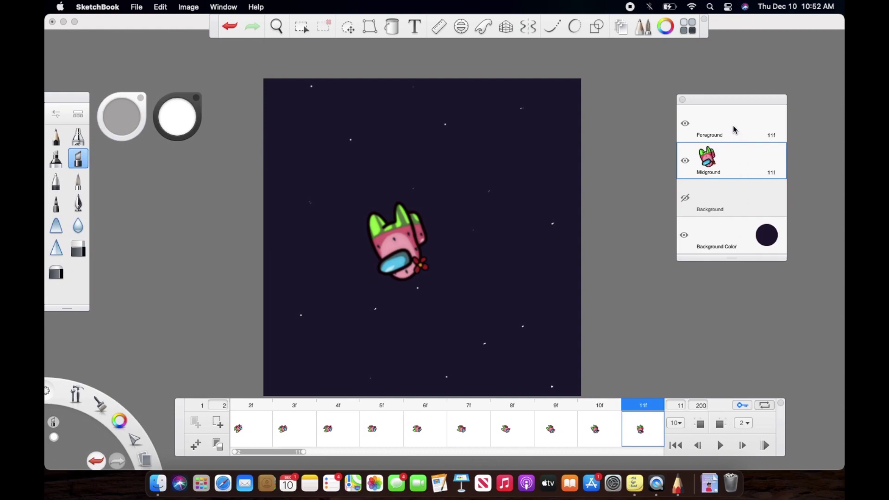
# - In frame 12, turn the Midground character further clockwise while moving it right, and shift the Foreground stars left
pyautogui.press('v')
pyautogui.moveTo(474, 265)
pyautogui.mouseDown()
pyautogui.moveTo(468, 275)
pyautogui.moveTo(461, 256)
pyautogui.mouseUp()
pyautogui.press('Return')
pyautogui.click(348, 26)
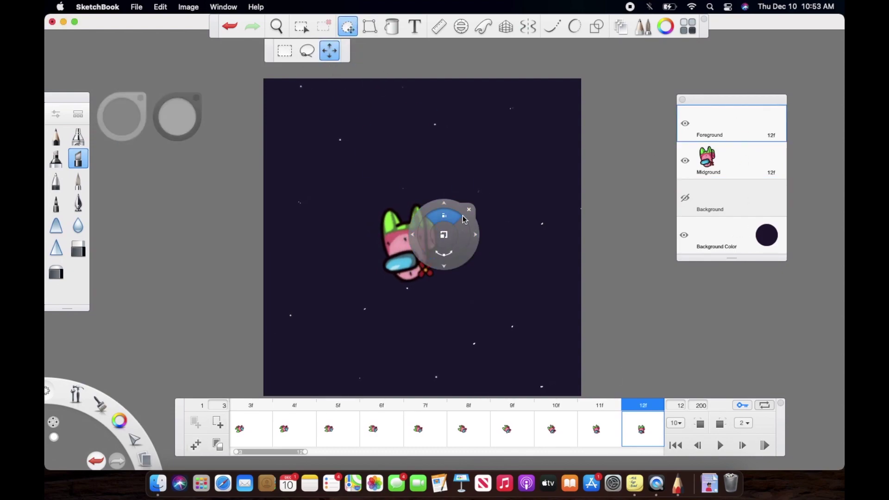
pyautogui.click(468, 211)
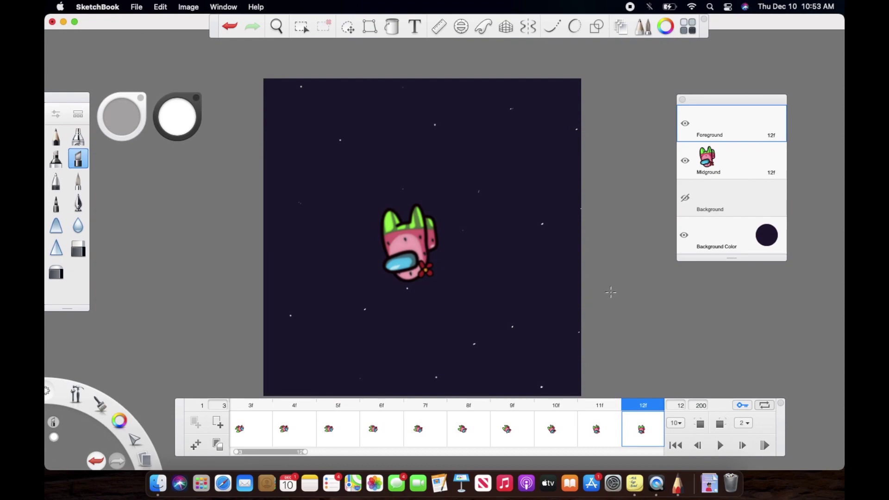
# - Duplicate frame 12 as frame 13 and shift the Foreground stars slightly left
pyautogui.press('v')
pyautogui.moveTo(501, 221); pyautogui.dragTo(492, 220)
pyautogui.press('Return')
# - Move the Midground character slightly right in frame 13 and rotate it a little clockwise
pyautogui.moveTo(545, 231); pyautogui.dragTo(550, 232)
pyautogui.moveTo(539, 235); pyautogui.dragTo(533, 254)
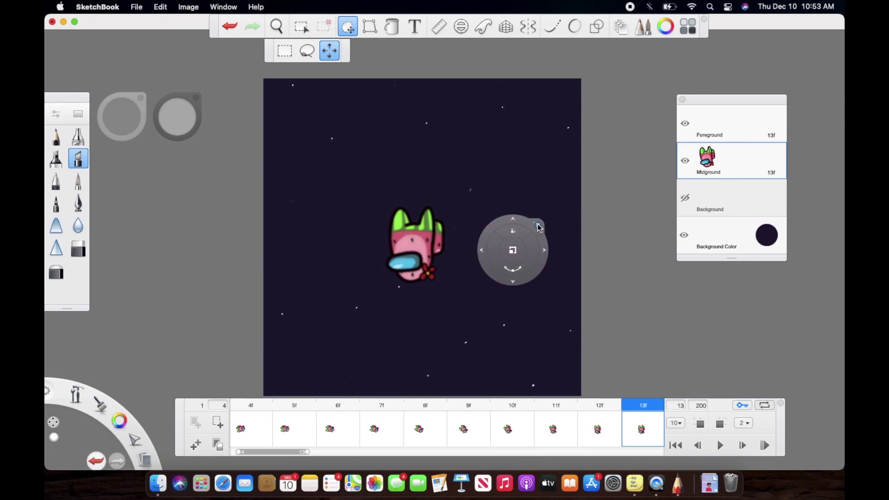
pyautogui.click(537, 226)
# - Duplicate frame 13 as frame 14 and move the Midground character slightly right, rotating it further clockwise
pyautogui.click(347, 26)
pyautogui.moveTo(556, 223); pyautogui.dragTo(573, 228)
pyautogui.moveTo(533, 229); pyautogui.dragTo(563, 266)
pyautogui.click(598, 227)
# - Shift the Foreground stars slightly left in frame 14
pyautogui.click(728, 128)
pyautogui.click(349, 28)
pyautogui.moveTo(504, 246); pyautogui.dragTo(497, 246)
pyautogui.click(561, 222)
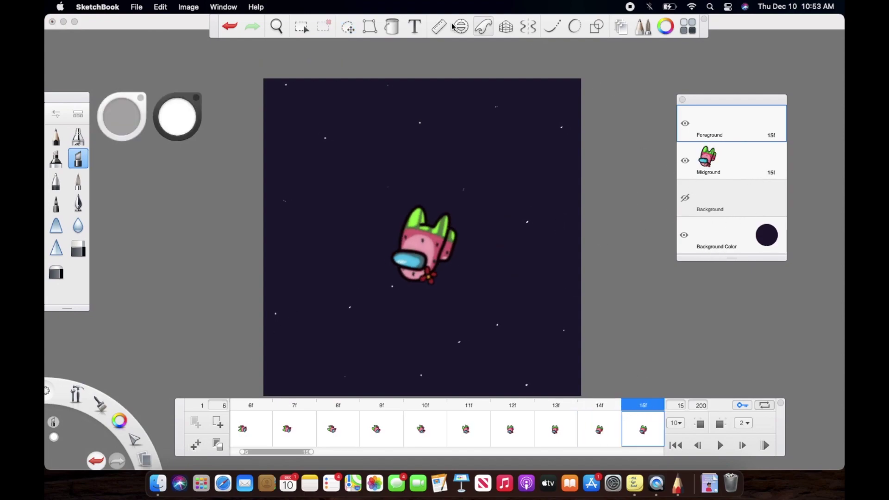
# - Shift the Foreground stars slightly left in frame 15
pyautogui.click(347, 26)
pyautogui.moveTo(452, 273); pyautogui.dragTo(443, 273)
pyautogui.click(487, 237)
# - Rotate the Midground character further clockwise in frame 15, moving it slightly right
pyautogui.click(728, 167)
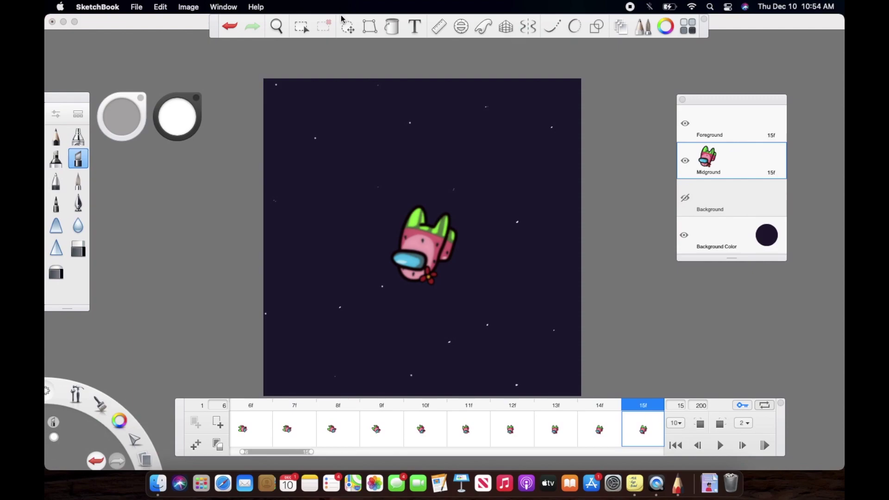
pyautogui.click(347, 26)
pyautogui.moveTo(546, 242)
pyautogui.mouseDown()
pyautogui.moveTo(552, 243)
pyautogui.moveTo(545, 254)
pyautogui.mouseUp()
pyautogui.click(539, 241)
pyautogui.click(729, 138)
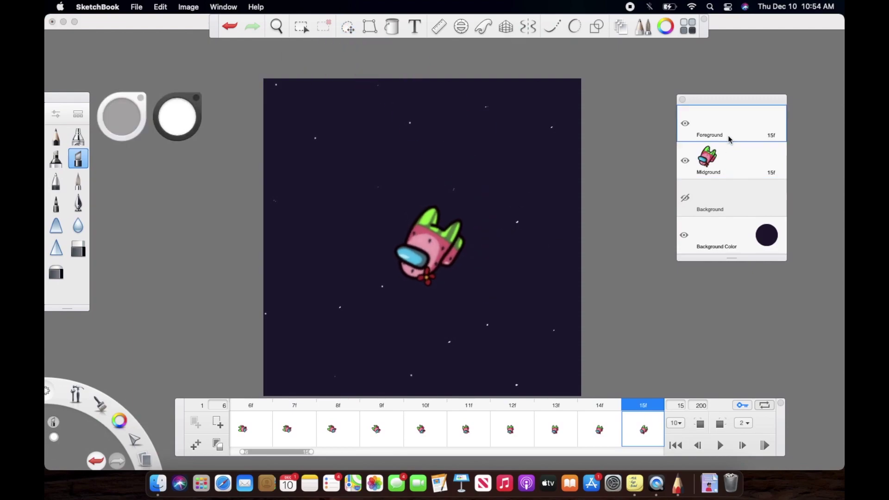
# - Flip back and forth between frames 14 and 15 to compare the motion
pyautogui.click(612, 430)
pyautogui.click(626, 432)
pyautogui.click(611, 430)
pyautogui.click(623, 430)
pyautogui.click(612, 430)
pyautogui.click(627, 431)
# - Duplicate frame 15 as frame 16 and shift the Foreground stars left
pyautogui.click(347, 27)
pyautogui.moveTo(472, 270); pyautogui.dragTo(461, 269)
pyautogui.click(498, 225)
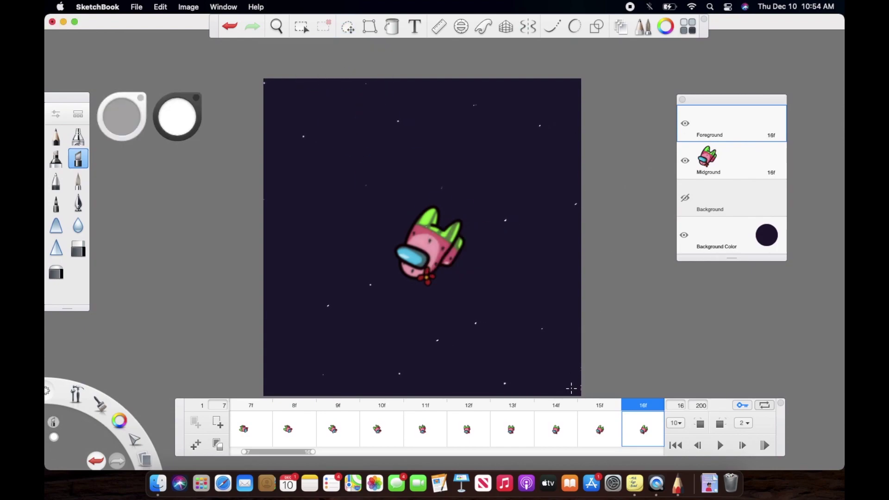
# - Rotate the Midground character further clockwise in frame 16, moving it slightly right
pyautogui.click(704, 179)
pyautogui.click(348, 27)
pyautogui.moveTo(496, 249); pyautogui.dragTo(483, 293)
pyautogui.click(512, 251)
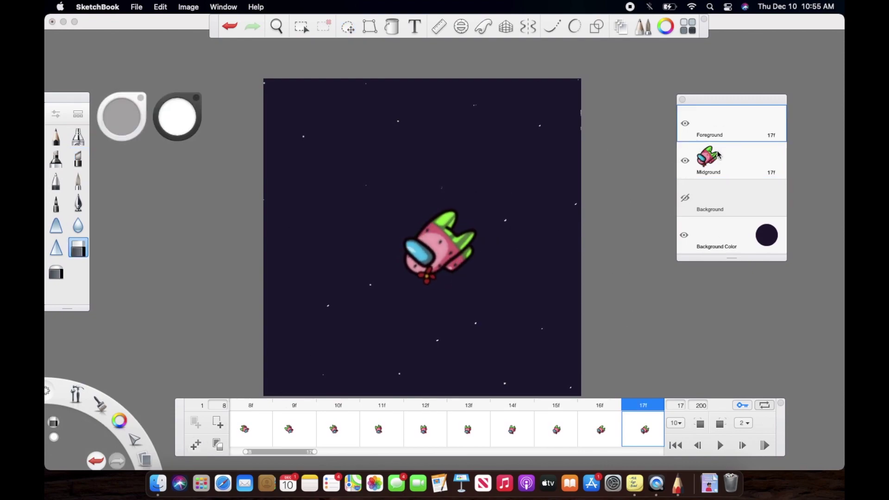
# - Shift the Foreground stars slightly left in frame 17
pyautogui.click(347, 26)
pyautogui.moveTo(395, 272); pyautogui.dragTo(385, 271)
pyautogui.click(435, 242)
# - Rotate the Midground character further clockwise in frame 17, moving it slightly right
pyautogui.click(720, 170)
pyautogui.click(347, 26)
pyautogui.moveTo(555, 259); pyautogui.dragTo(527, 283)
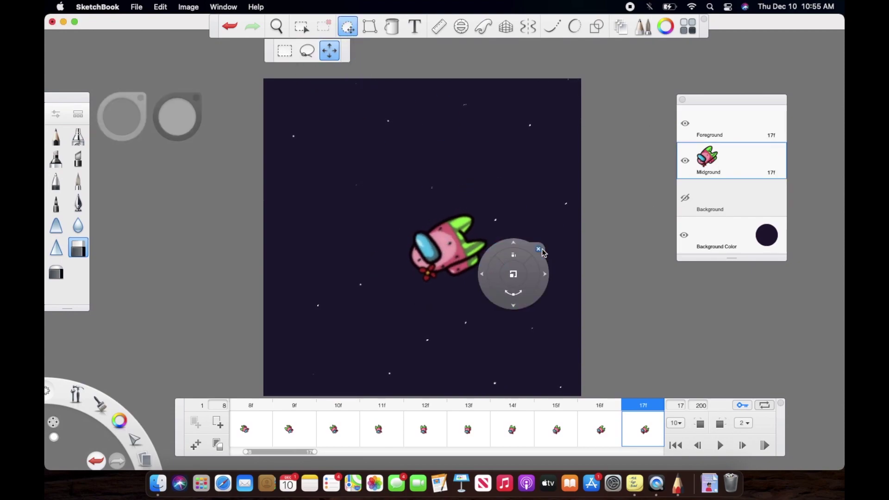
pyautogui.click(542, 250)
# - Flip back and forth between frames 16 and 17 to compare the motion
pyautogui.click(732, 129)
pyautogui.click(595, 430)
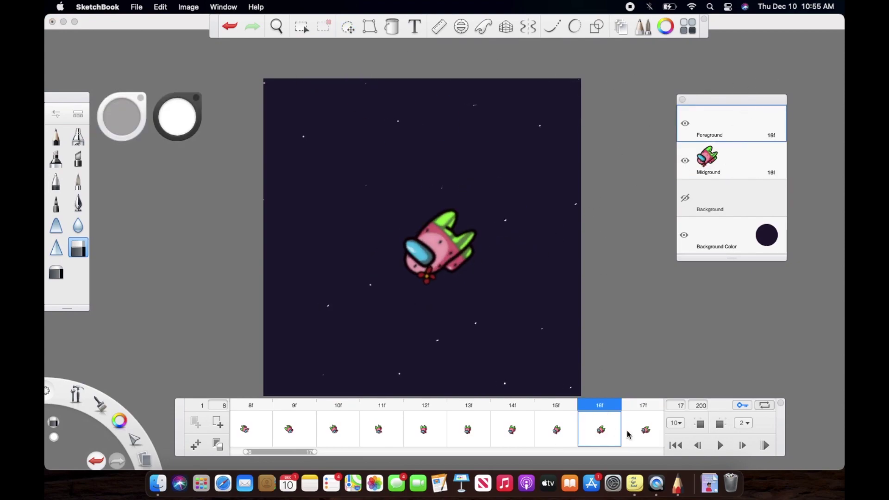
pyautogui.click(636, 435)
pyautogui.click(607, 431)
pyautogui.click(630, 437)
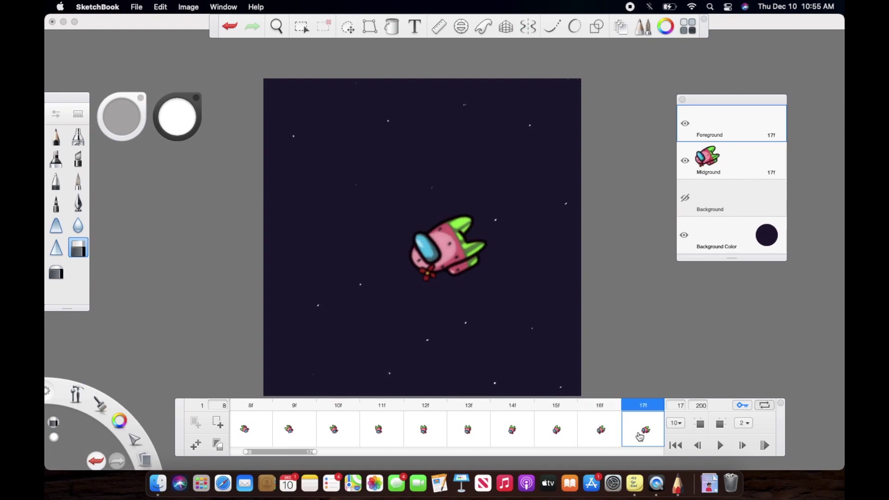
# - Duplicate frame 17 as frame 18 and shift the Foreground stars left
pyautogui.click(349, 27)
pyautogui.moveTo(372, 224); pyautogui.dragTo(362, 222)
pyautogui.click(417, 189)
# - Rotate the Midground character slightly clockwise in frame 18, moving it a little right
pyautogui.click(709, 160)
pyautogui.click(347, 26)
pyautogui.moveTo(526, 235); pyautogui.dragTo(507, 244)
# - Duplicate frame 18 as frame 19 and step between the latest frames to compare the motion
pyautogui.click(196, 447)
pyautogui.click(608, 431)
pyautogui.click(630, 433)
pyautogui.press('Left')
pyautogui.press('Left')
pyautogui.press('Right')
pyautogui.click(642, 430)
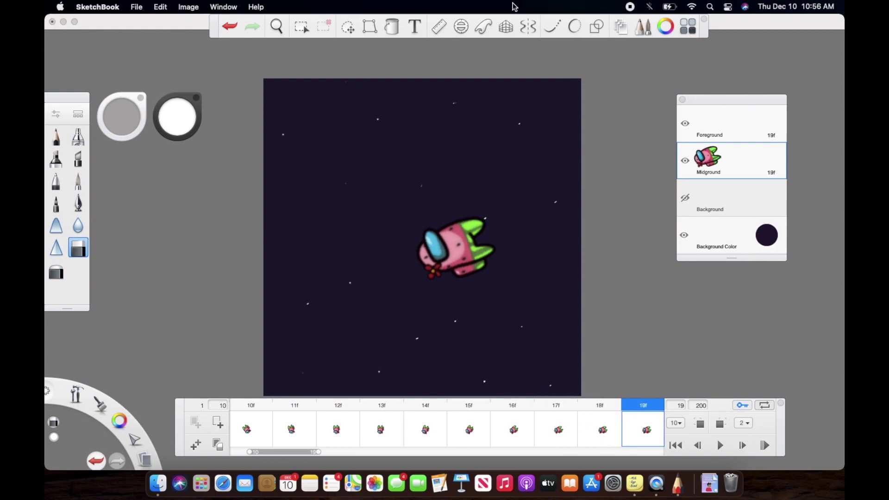
# - Move the Midground character slightly right in frame 19 and rotate it further clockwise
pyautogui.click(347, 26)
pyautogui.moveTo(479, 180); pyautogui.dragTo(482, 181)
pyautogui.moveTo(463, 196)
pyautogui.mouseDown()
pyautogui.moveTo(478, 196)
pyautogui.moveTo(425, 184)
pyautogui.mouseUp()
# - Shift the Foreground stars slightly left in frame 19
pyautogui.click(715, 129)
pyautogui.click(347, 26)
pyautogui.click(474, 133)
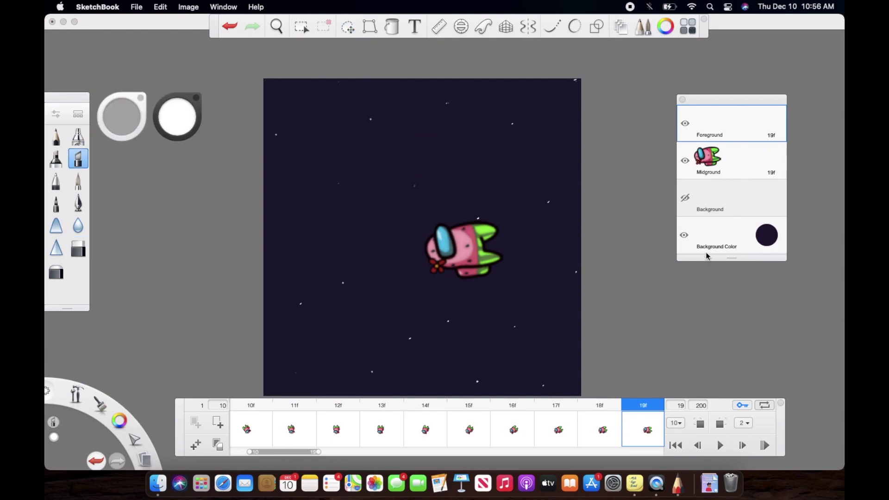
# - Duplicate frame 19 as frame 20 and shift the Foreground stars left
pyautogui.click(347, 26)
pyautogui.moveTo(427, 169); pyautogui.dragTo(413, 168)
pyautogui.click(469, 141)
# - Rotate the Midground character slightly clockwise in frame 20, moving it a little right
pyautogui.click(730, 174)
pyautogui.click(347, 25)
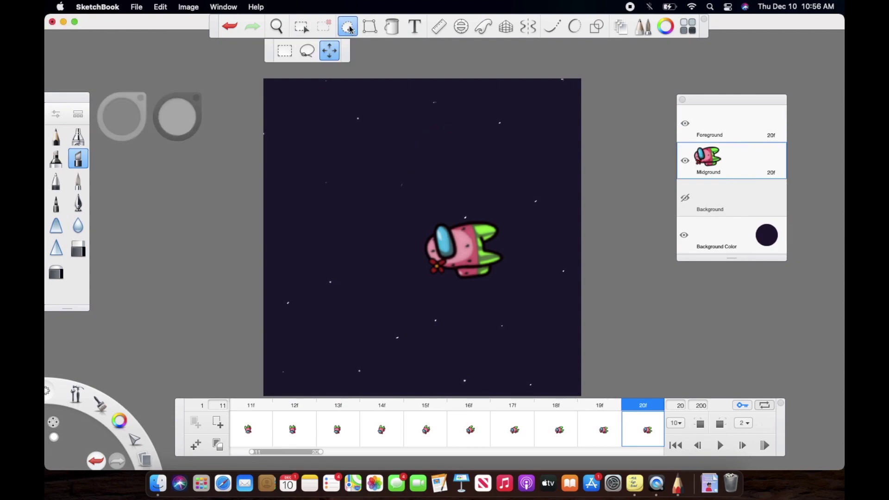
pyautogui.click(498, 208)
pyautogui.moveTo(498, 208); pyautogui.dragTo(532, 203)
pyautogui.click(531, 202)
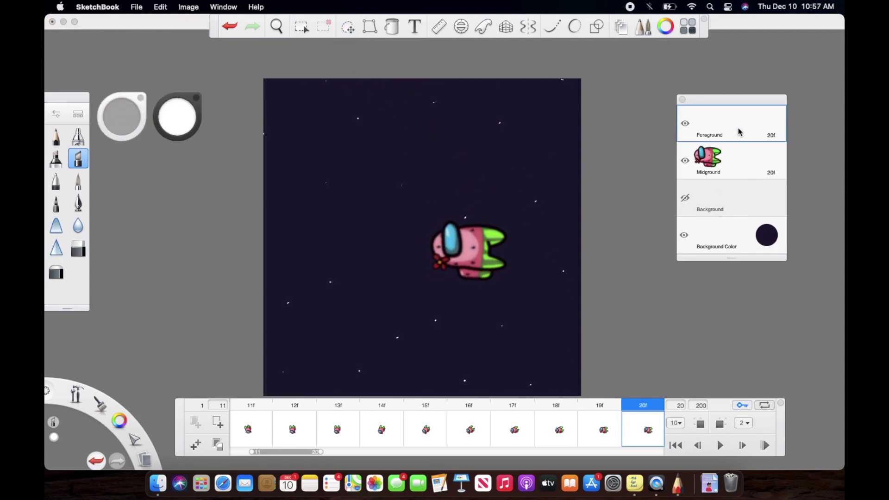
# - Duplicate frame 20 as frame 21 and shift the Foreground stars slightly left
pyautogui.click(195, 445)
pyautogui.click(348, 26)
pyautogui.moveTo(350, 116); pyautogui.dragTo(342, 117)
# - Rotate the Midground character further clockwise in frame 21 while moving it slightly right, and compare it with frame 20
pyautogui.click(715, 177)
pyautogui.click(348, 27)
pyautogui.moveTo(542, 207); pyautogui.dragTo(532, 227)
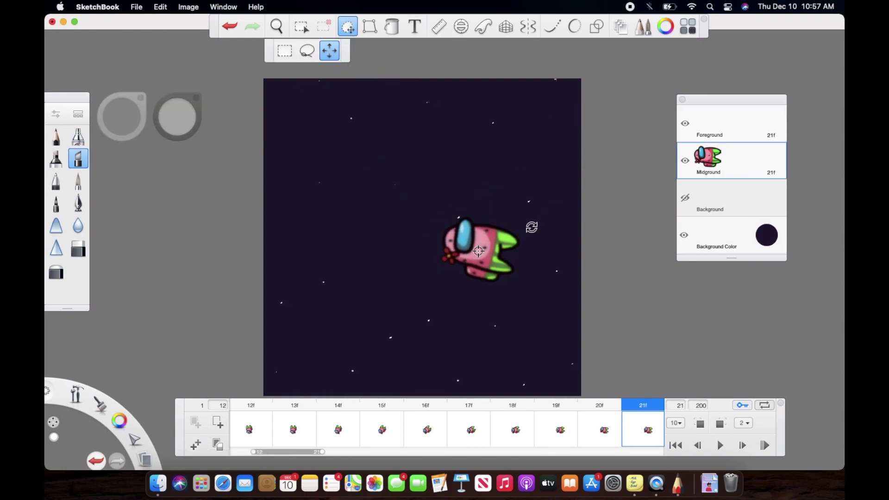
pyautogui.press('Return')
pyautogui.click(616, 431)
pyautogui.click(630, 432)
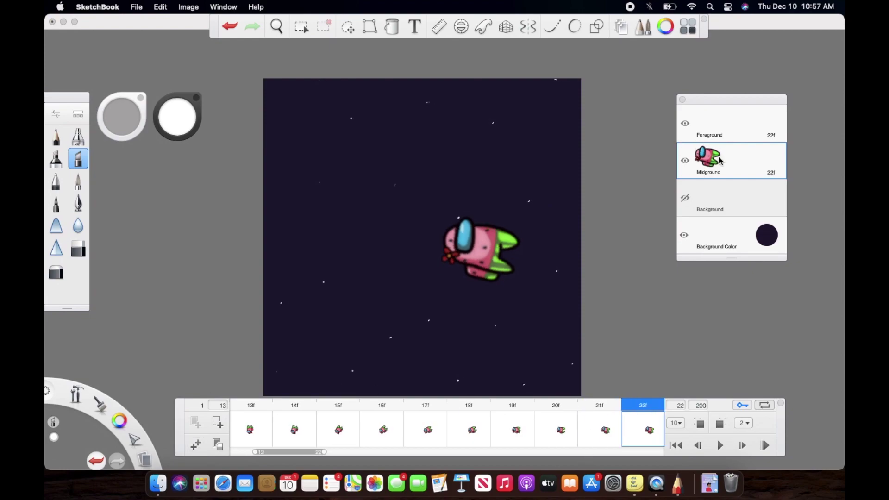
# - In frames 22 and 23, rotate the Midground character further clockwise, moving it slightly right
pyautogui.click(347, 26)
pyautogui.click(533, 218)
pyautogui.click(348, 26)
pyautogui.moveTo(542, 195); pyautogui.dragTo(555, 195)
pyautogui.moveTo(543, 185); pyautogui.dragTo(539, 212)
pyautogui.click(541, 196)
# - Shift the Foreground stars left in frame 23
pyautogui.click(347, 26)
pyautogui.moveTo(508, 154); pyautogui.dragTo(495, 152)
pyautogui.click(541, 125)
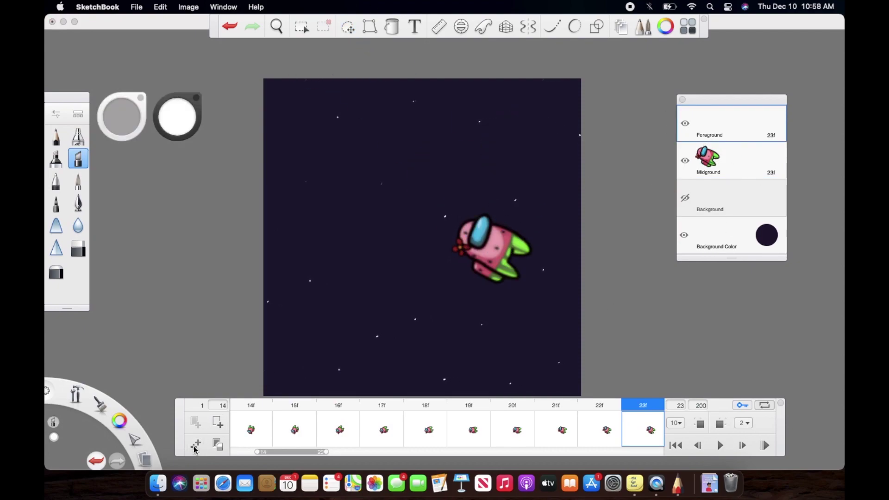
# - In frame 23, shift the Foreground stars slightly left and rotate the Midground character clockwise while moving it slightly right
pyautogui.click(347, 26)
pyautogui.moveTo(412, 235); pyautogui.dragTo(404, 233)
pyautogui.click(459, 216)
pyautogui.click(744, 168)
pyautogui.click(347, 26)
pyautogui.moveTo(531, 193); pyautogui.dragTo(512, 237)
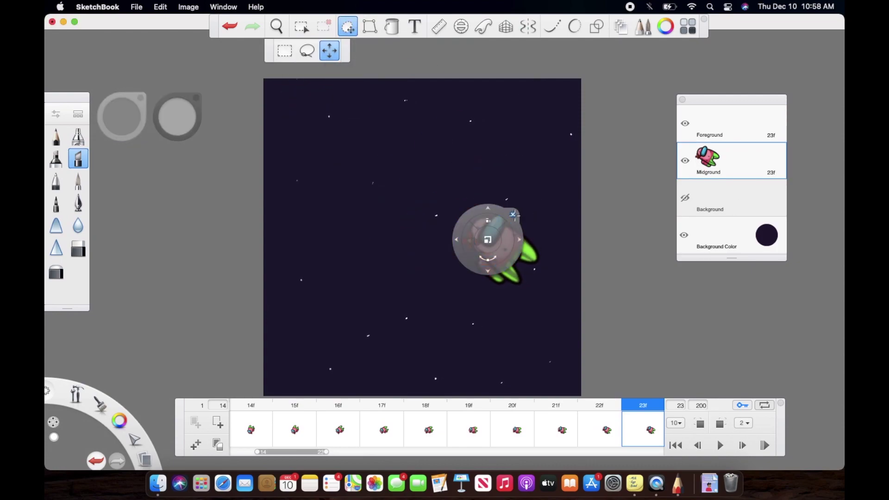
# - Duplicate frame 23 as frame 24, rotate the Midground character clockwise to nearly upright, and compare it with frame 23
pyautogui.click(196, 444)
pyautogui.click(348, 26)
pyautogui.moveTo(559, 148); pyautogui.dragTo(559, 213)
pyautogui.click(604, 423)
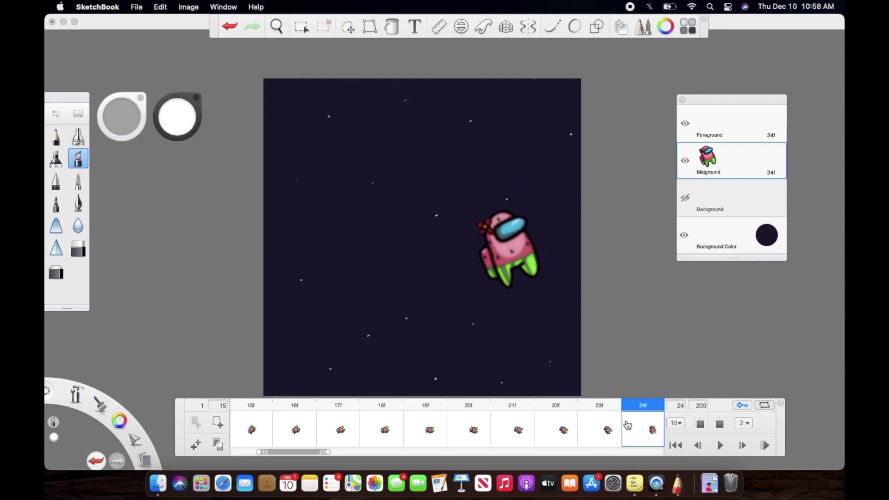
# - Rotate the Midground character slightly back counterclockwise in frame 24 and compare it with frame 23
pyautogui.click(345, 23)
pyautogui.moveTo(445, 236); pyautogui.dragTo(390, 242)
pyautogui.click(451, 202)
pyautogui.click(607, 427)
pyautogui.click(635, 428)
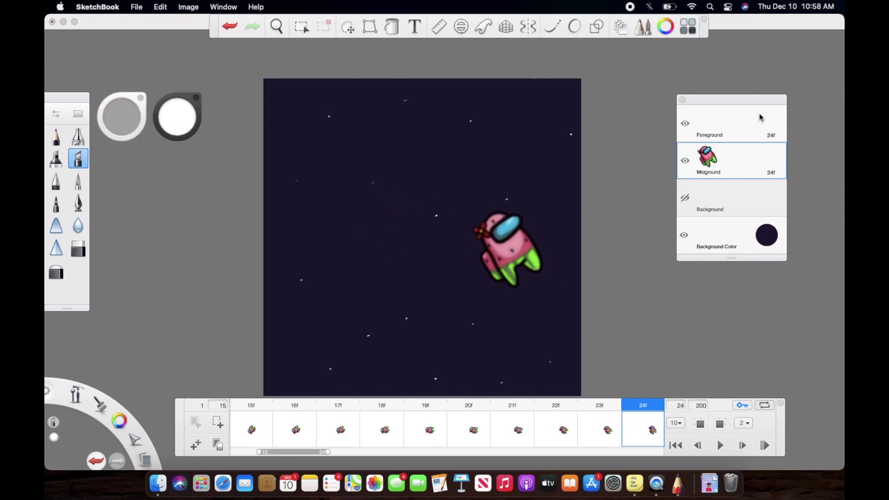
# - Shift the Foreground stars left in frame 24, duplicate it as frame 25, and shift the stars slightly left there as well
pyautogui.click(758, 138)
pyautogui.click(347, 26)
pyautogui.moveTo(393, 201); pyautogui.dragTo(381, 199)
pyautogui.click(238, 431)
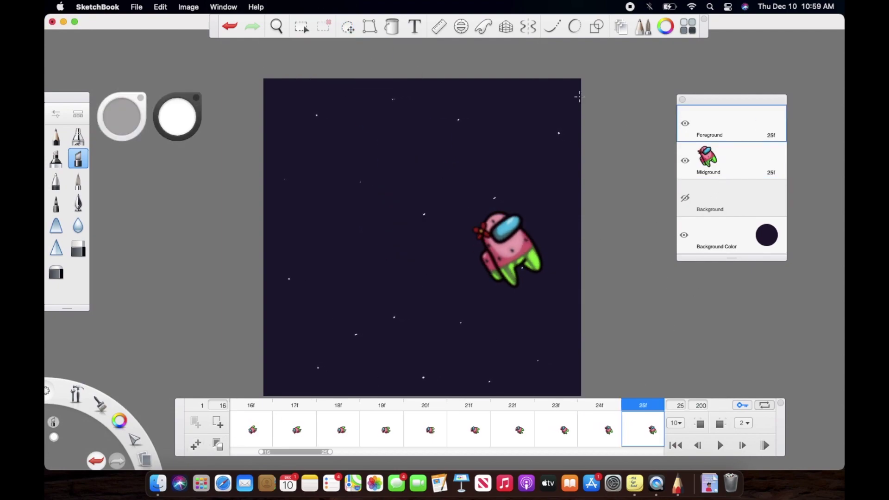
pyautogui.click(347, 27)
pyautogui.moveTo(366, 140); pyautogui.dragTo(356, 139)
pyautogui.click(412, 111)
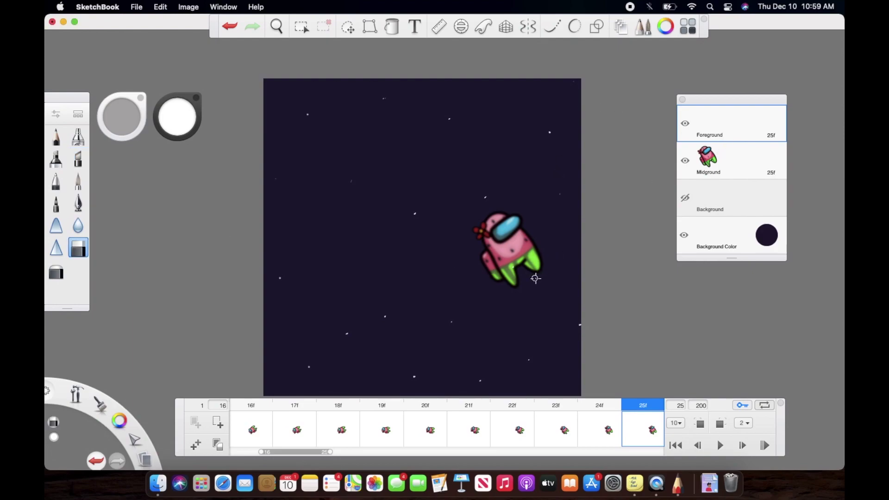
# - Rotate the Midground character slightly clockwise and move it slightly right in frame 25, using frame 24 for comparison
pyautogui.click(737, 164)
pyautogui.click(603, 427)
pyautogui.click(632, 416)
pyautogui.click(348, 26)
pyautogui.moveTo(534, 176); pyautogui.dragTo(553, 188)
pyautogui.click(558, 177)
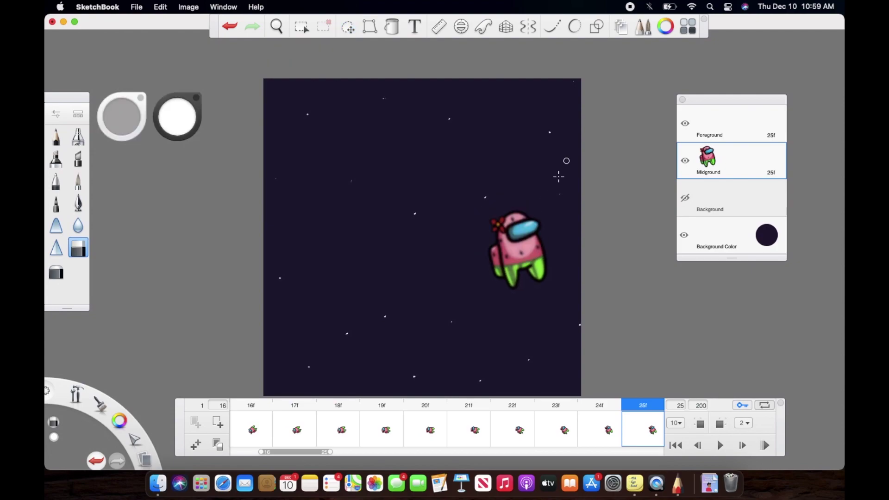
# - In frame 26, rotate the Midground character further clockwise to upright and shift the Foreground stars slightly left
pyautogui.press('m')
pyautogui.moveTo(431, 125); pyautogui.dragTo(490, 128)
pyautogui.click(730, 135)
pyautogui.press('m')
pyautogui.moveTo(367, 132); pyautogui.dragTo(358, 133)
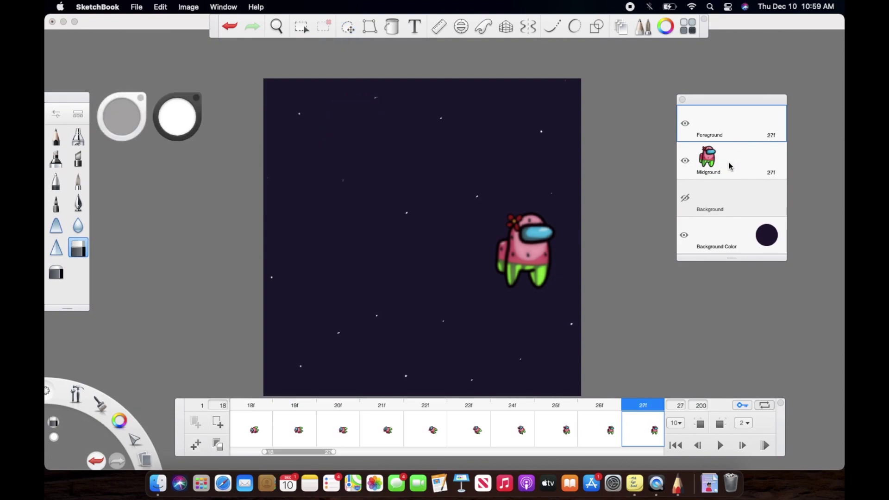
# - In frame 27, shift the Foreground stars left and tilt the Midground character clockwise while moving it slightly right
pyautogui.click(350, 28)
pyautogui.moveTo(358, 175); pyautogui.dragTo(349, 175)
pyautogui.click(404, 147)
pyautogui.click(729, 162)
pyautogui.click(350, 28)
pyautogui.moveTo(409, 179); pyautogui.dragTo(416, 181)
pyautogui.moveTo(397, 186); pyautogui.dragTo(436, 161)
pyautogui.click(447, 128)
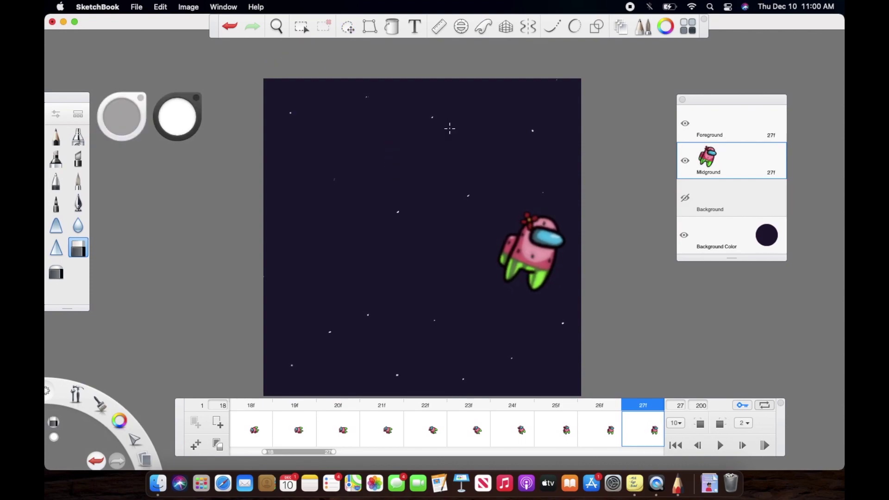
# - Duplicate frame 27 as frame 28, shift its Foreground stars left, and move the Midground character right with more clockwise tilt
pyautogui.click(192, 448)
pyautogui.click(348, 26)
pyautogui.moveTo(317, 186); pyautogui.dragTo(307, 185)
pyautogui.click(725, 169)
pyautogui.click(351, 26)
pyautogui.moveTo(442, 133); pyautogui.dragTo(464, 125)
pyautogui.click(476, 91)
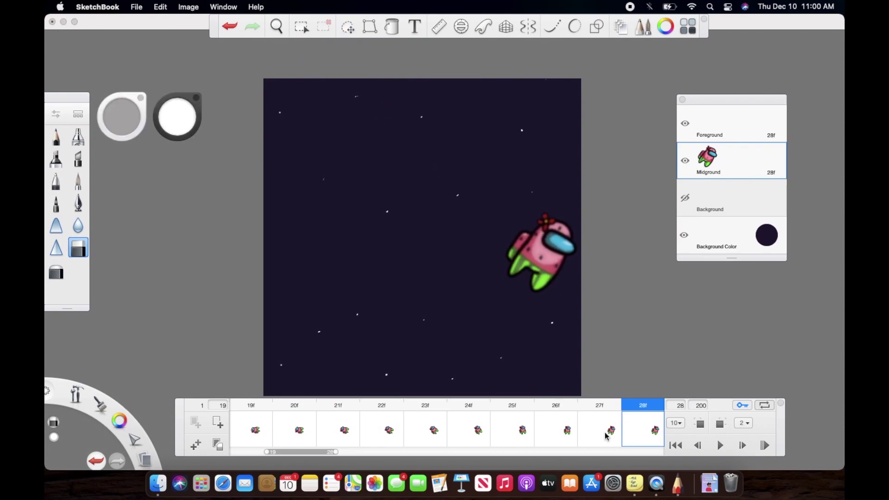
# - In frame 29, rotate the Midground character clockwise until its face reaches the canvas's right edge, and shift the Foreground stars left
pyautogui.press('m')
pyautogui.moveTo(446, 135); pyautogui.dragTo(474, 122)
pyautogui.press('Return')
pyautogui.click(688, 133)
pyautogui.press('v')
pyautogui.moveTo(367, 129); pyautogui.dragTo(357, 128)
pyautogui.press('Return')
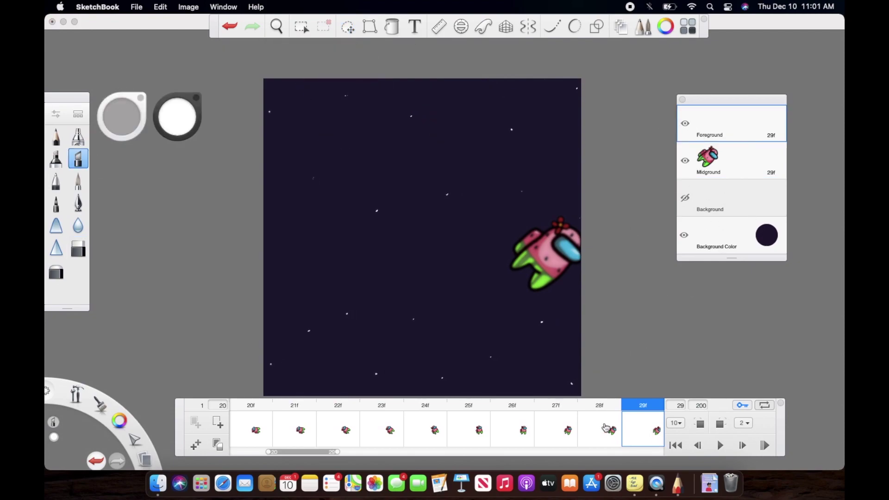
# - In frame 30, shift the Foreground stars left and rotate the Midground character clockwise, moving it partly past the canvas's right edge
pyautogui.click(347, 26)
pyautogui.moveTo(364, 200); pyautogui.dragTo(351, 199)
pyautogui.click(408, 170)
pyautogui.click(732, 160)
pyautogui.click(347, 26)
pyautogui.moveTo(439, 166); pyautogui.dragTo(496, 174)
pyautogui.click(327, 320)
# - In frame 31, rotate the Midground character clockwise to nearly horizontal and move it further past the canvas's right edge
pyautogui.click(348, 27)
pyautogui.moveTo(406, 127); pyautogui.dragTo(416, 128)
pyautogui.moveTo(391, 139); pyautogui.dragTo(489, 115)
pyautogui.click(503, 92)
# - Shift the Foreground stars left in frame 31 and flip between frames 30 and 31 to compare them
pyautogui.click(731, 123)
pyautogui.click(347, 26)
pyautogui.moveTo(364, 168); pyautogui.dragTo(351, 167)
pyautogui.click(410, 133)
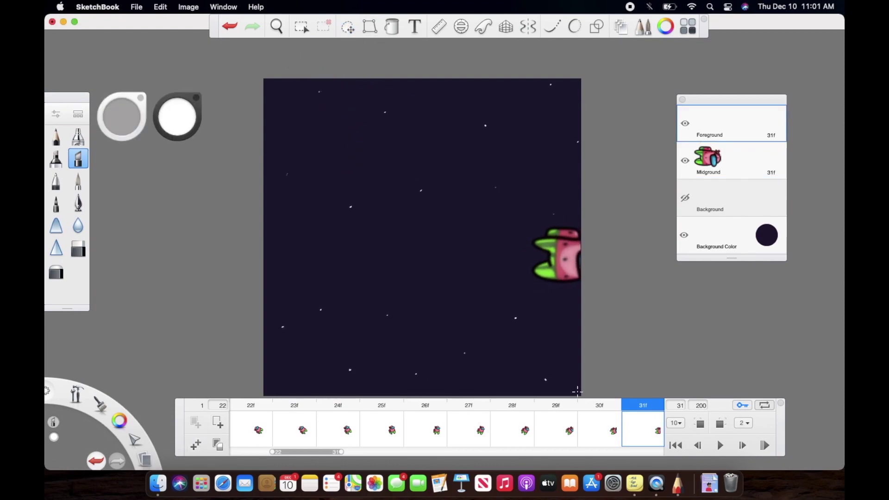
pyautogui.press('Left')
pyautogui.press('Right')
pyautogui.press('Left')
pyautogui.press('Right')
# - In frame 32, shift the Foreground stars left and rotate the Midground character clockwise, moving it about halfway off the canvas's right edge
pyautogui.click(348, 27)
pyautogui.moveTo(332, 144); pyautogui.dragTo(318, 142)
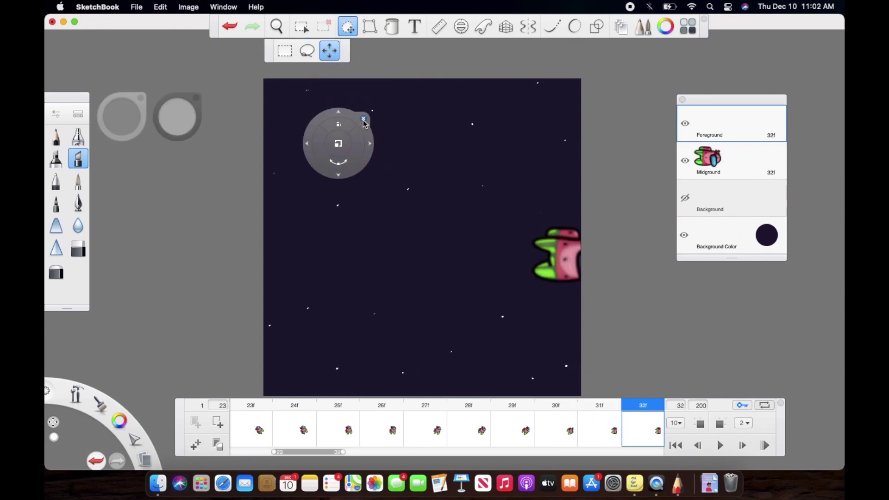
pyautogui.click(363, 119)
pyautogui.click(731, 160)
pyautogui.click(348, 30)
pyautogui.moveTo(456, 149); pyautogui.dragTo(531, 127)
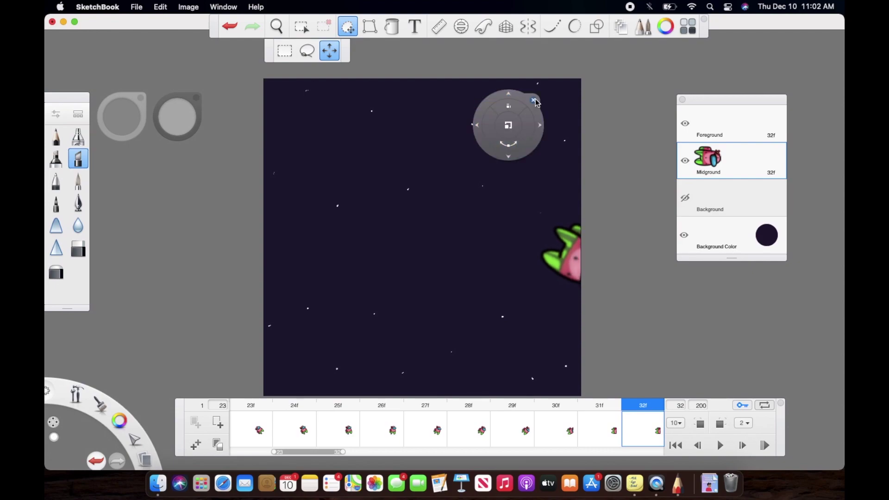
pyautogui.click(533, 100)
# - Add frame 33, rotate the Midground character clockwise while moving it further off canvas, and shift the Foreground stars left
pyautogui.click(217, 422)
pyautogui.click(348, 26)
pyautogui.moveTo(435, 152); pyautogui.dragTo(498, 125)
pyautogui.click(502, 94)
pyautogui.press('v')
pyautogui.moveTo(371, 159); pyautogui.dragTo(360, 157)
pyautogui.press('b')
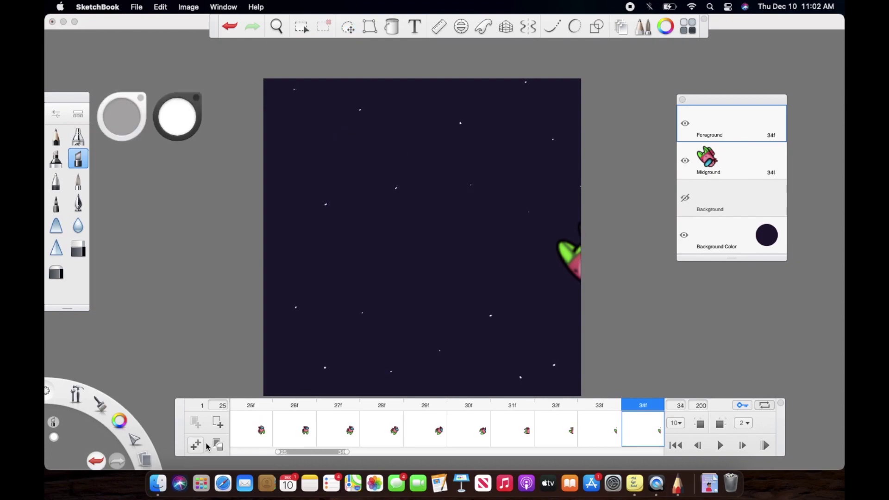
# - In frame 34, shift the Foreground stars left and turn the Midground character clockwise, leaving only a sliver inside the canvas
pyautogui.click(348, 26)
pyautogui.moveTo(345, 204); pyautogui.dragTo(336, 204)
pyautogui.click(699, 161)
pyautogui.click(348, 27)
pyautogui.moveTo(453, 166); pyautogui.dragTo(462, 165)
pyautogui.press('b')
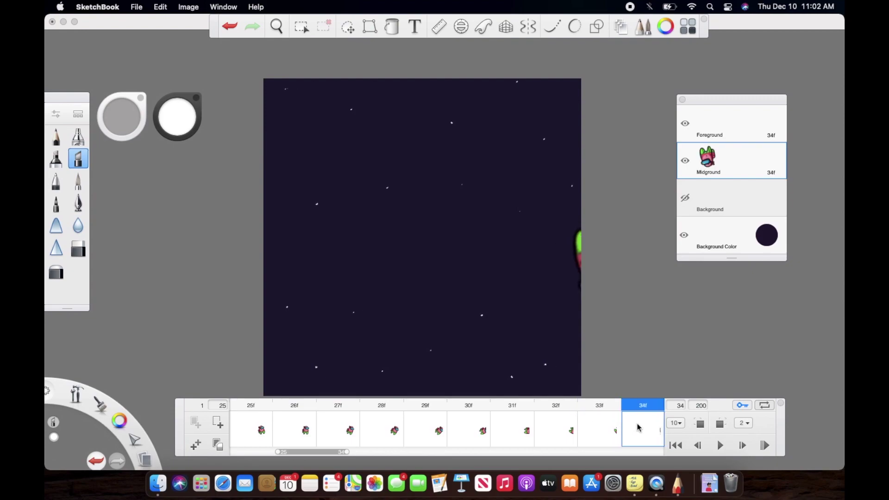
# - In frame 35, move the Midground character completely off the canvas's right side and shift the Foreground stars slightly left
pyautogui.click(348, 26)
pyautogui.moveTo(436, 162); pyautogui.dragTo(447, 164)
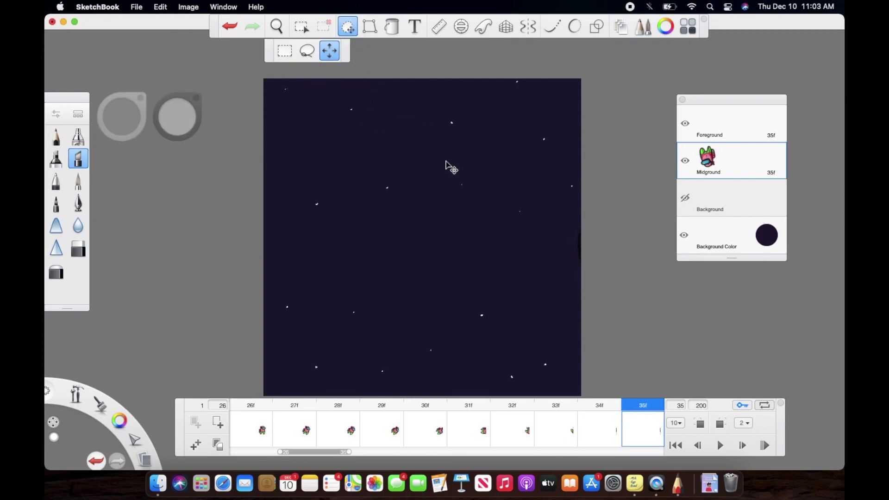
pyautogui.click(701, 124)
pyautogui.click(348, 27)
pyautogui.moveTo(337, 139); pyautogui.dragTo(331, 138)
pyautogui.press('Escape')
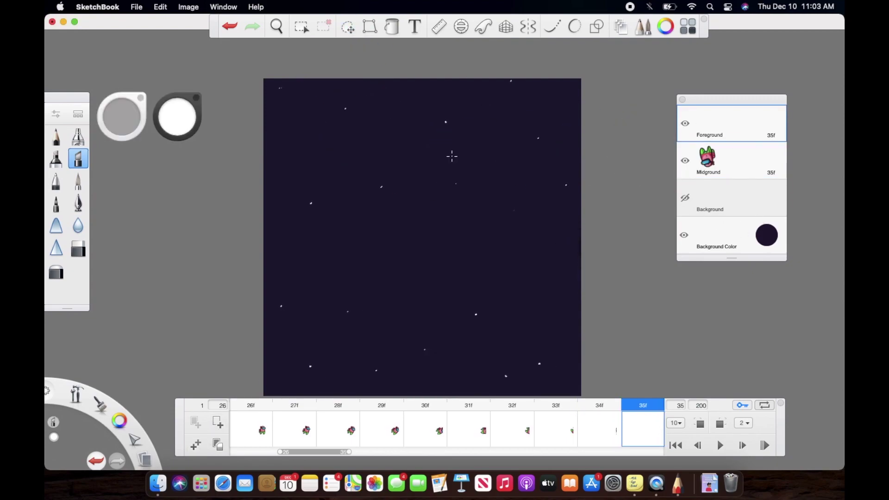
# - Play the FlipBook animation from its first frames and stop the playback
pyautogui.click(720, 446)
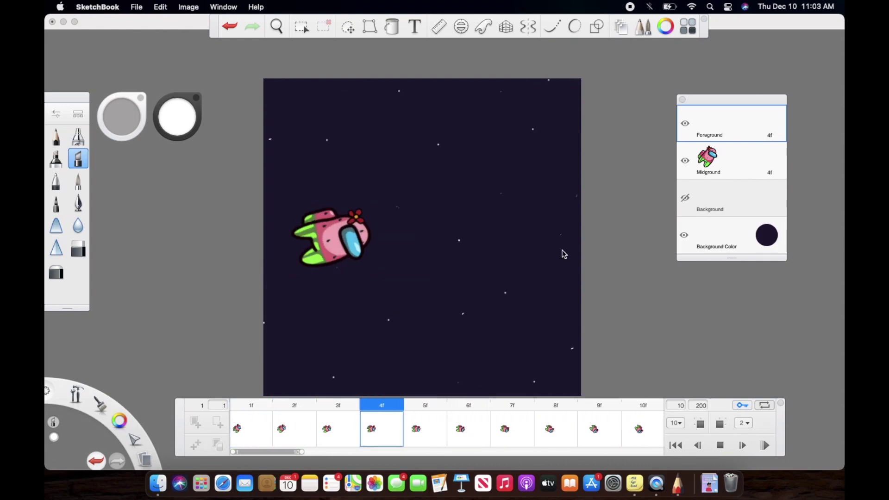
pyautogui.click(720, 445)
# - Shorten the FlipBook to 35 frames, fit all of them in the timeline, and play the animation through
pyautogui.moveTo(295, 452); pyautogui.dragTo(349, 465)
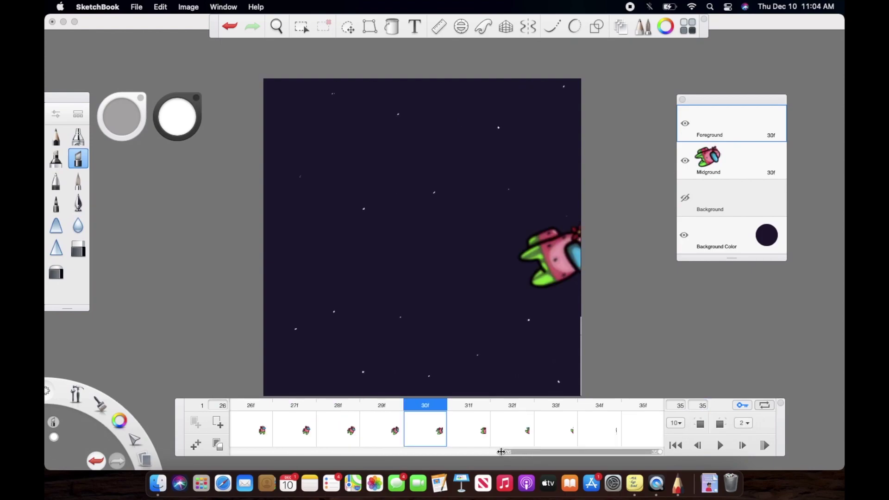
pyautogui.moveTo(501, 451); pyautogui.dragTo(233, 452)
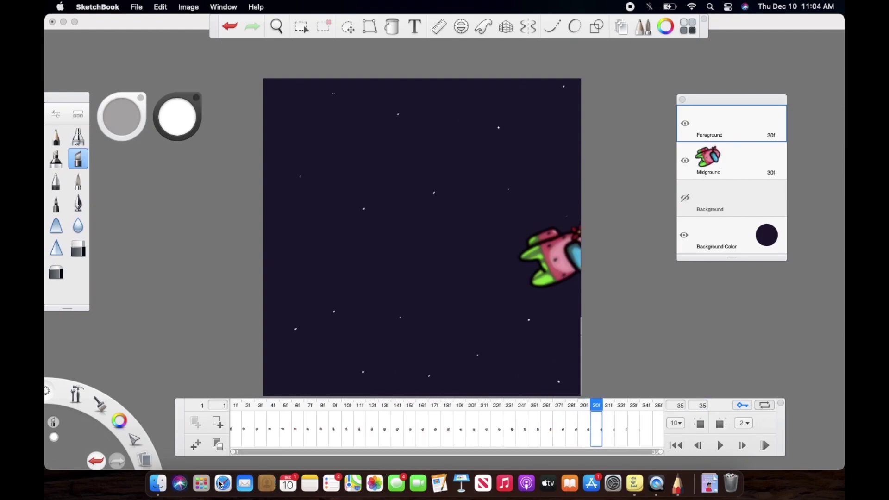
pyautogui.click(233, 425)
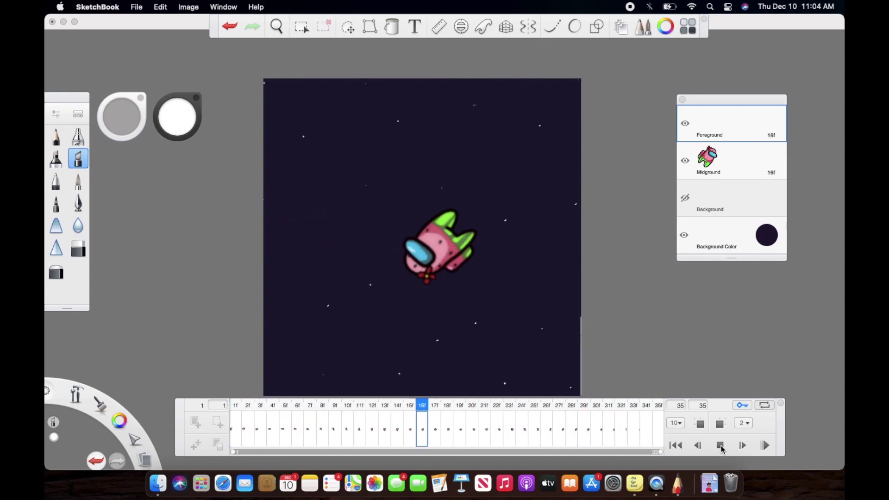
pyautogui.click(720, 446)
# - Export all frames of the FlipBook as an MP4 at 12 fps, saved as amongus on the Desktop
pyautogui.click(136, 6)
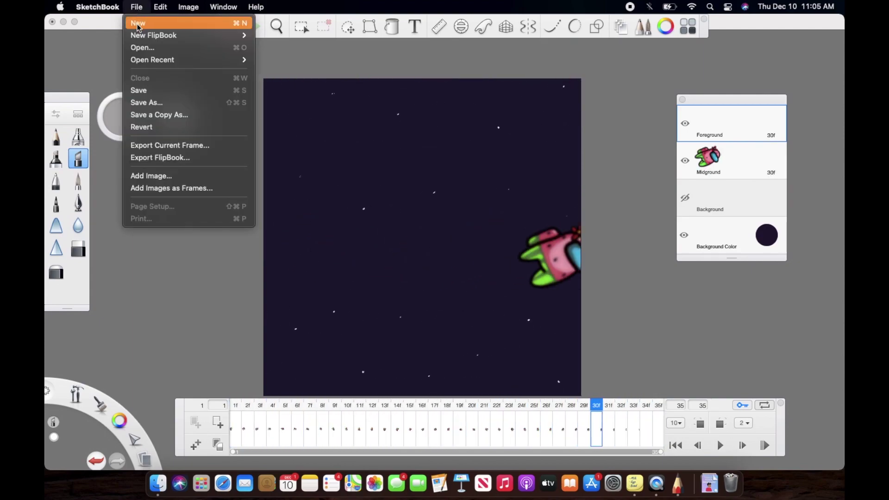
pyautogui.click(176, 157)
pyautogui.click(528, 90)
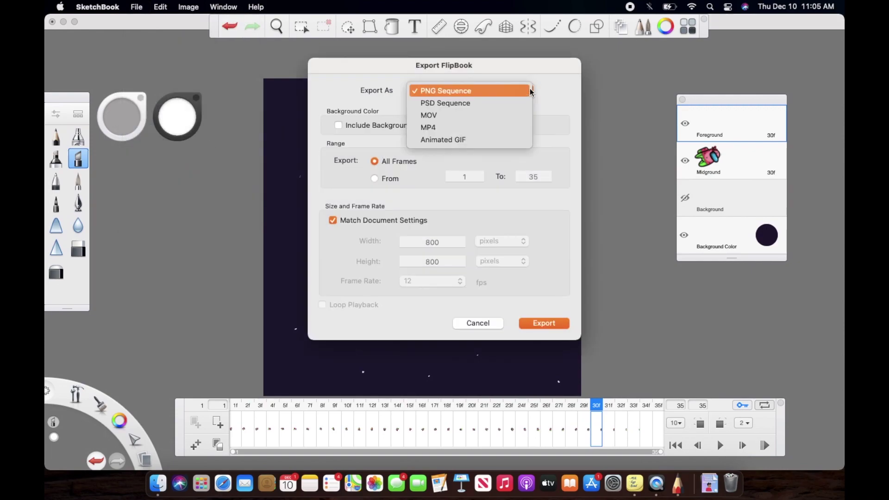
pyautogui.click(457, 128)
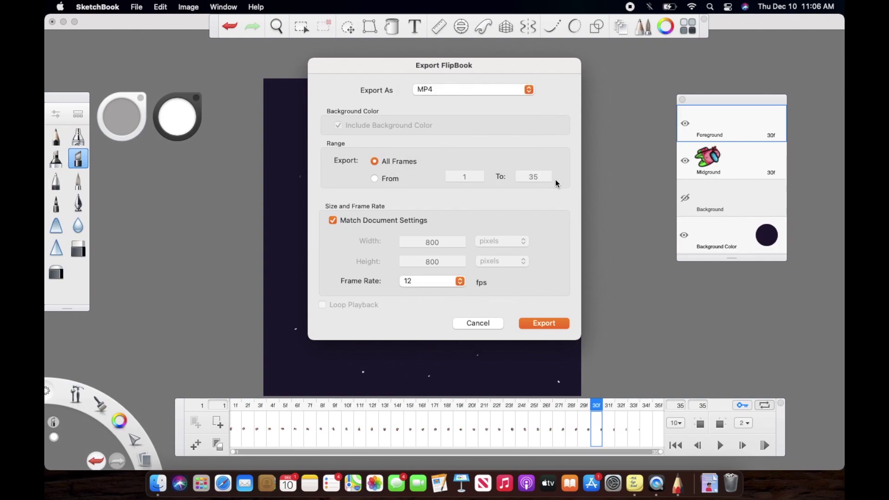
pyautogui.click(374, 179)
pyautogui.click(375, 162)
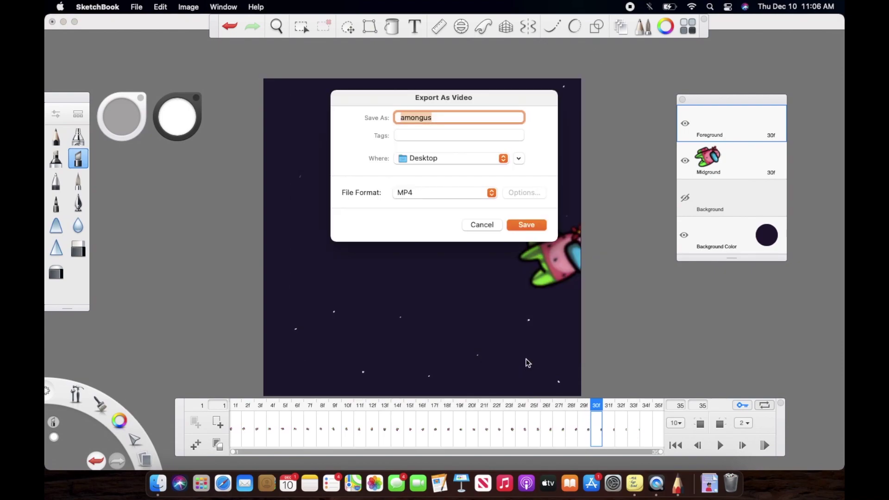
pyautogui.click(522, 227)
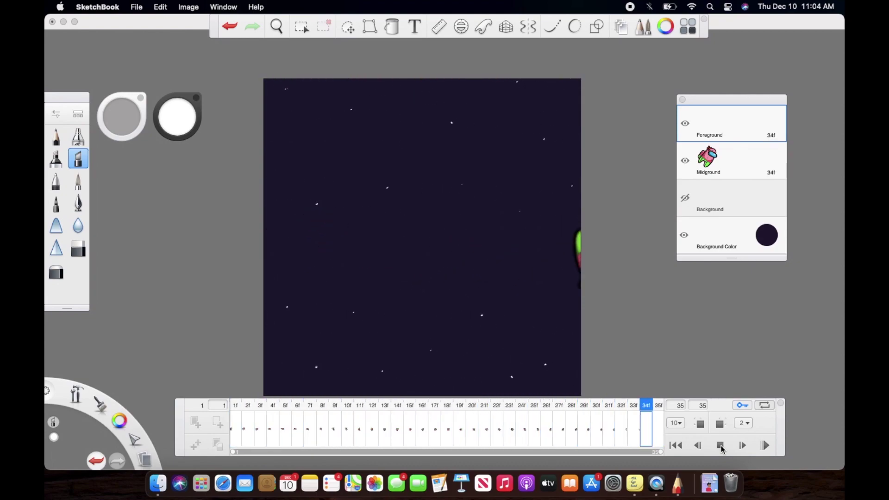
# - Play back the complete 35-frame animation to review the character's spin and drift
pyautogui.click(719, 445)
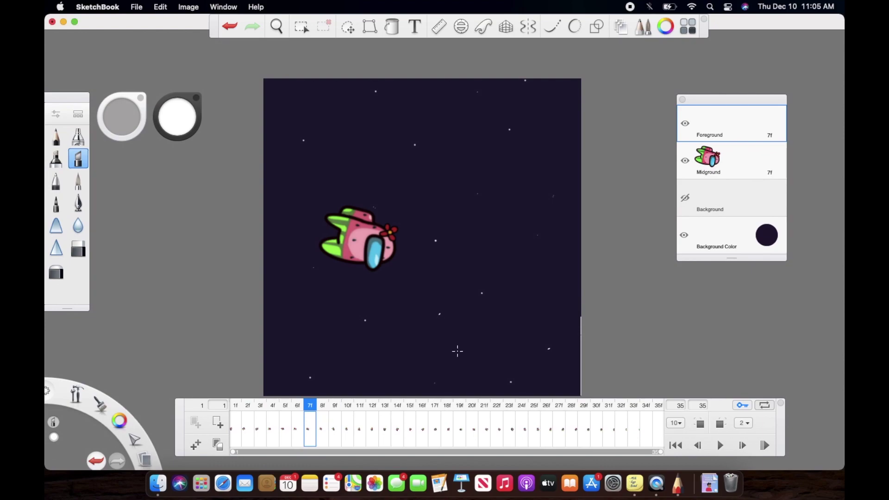
pyautogui.click(718, 445)
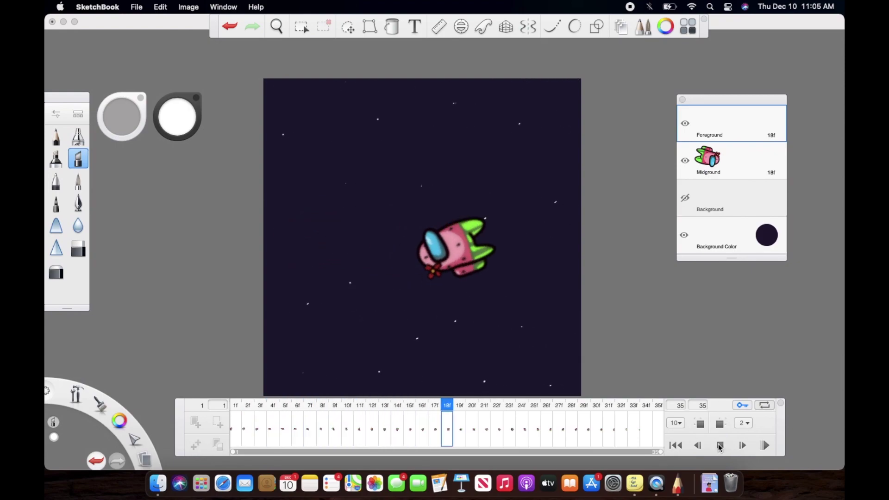